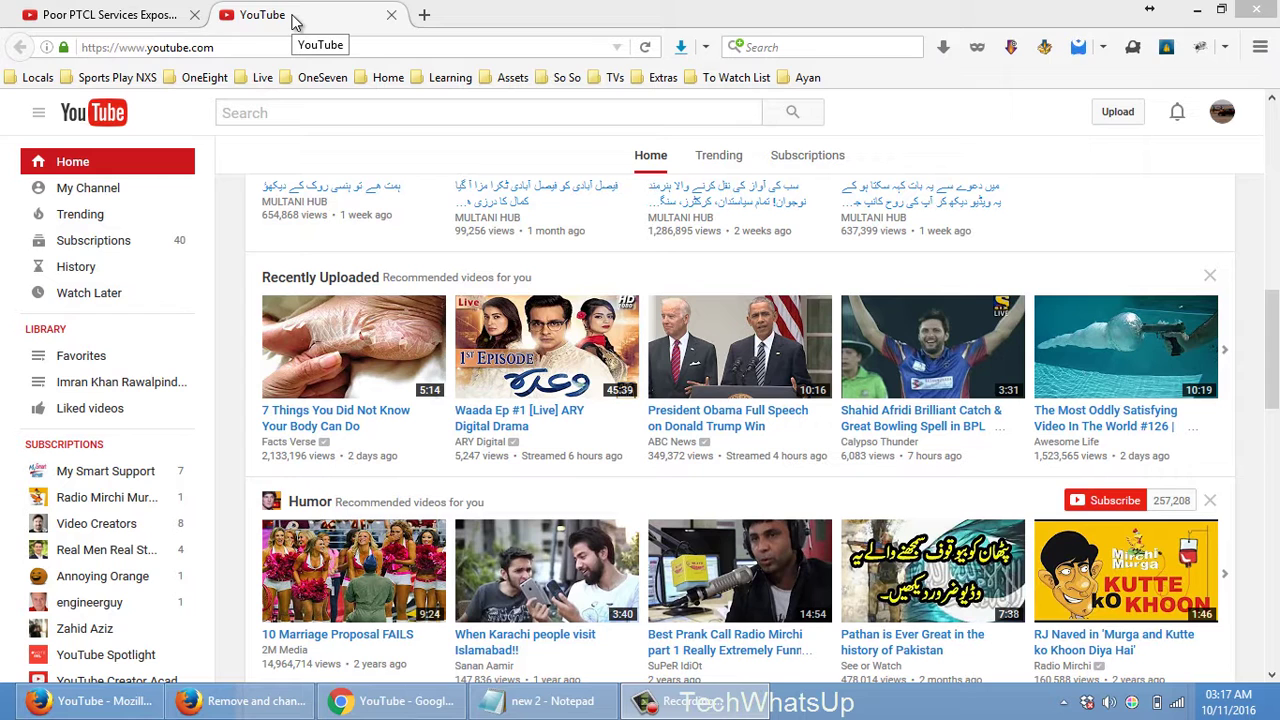
# - Open the PTCL video, play and pause it, and follow its corner watermark link
pyautogui.click(105, 14)
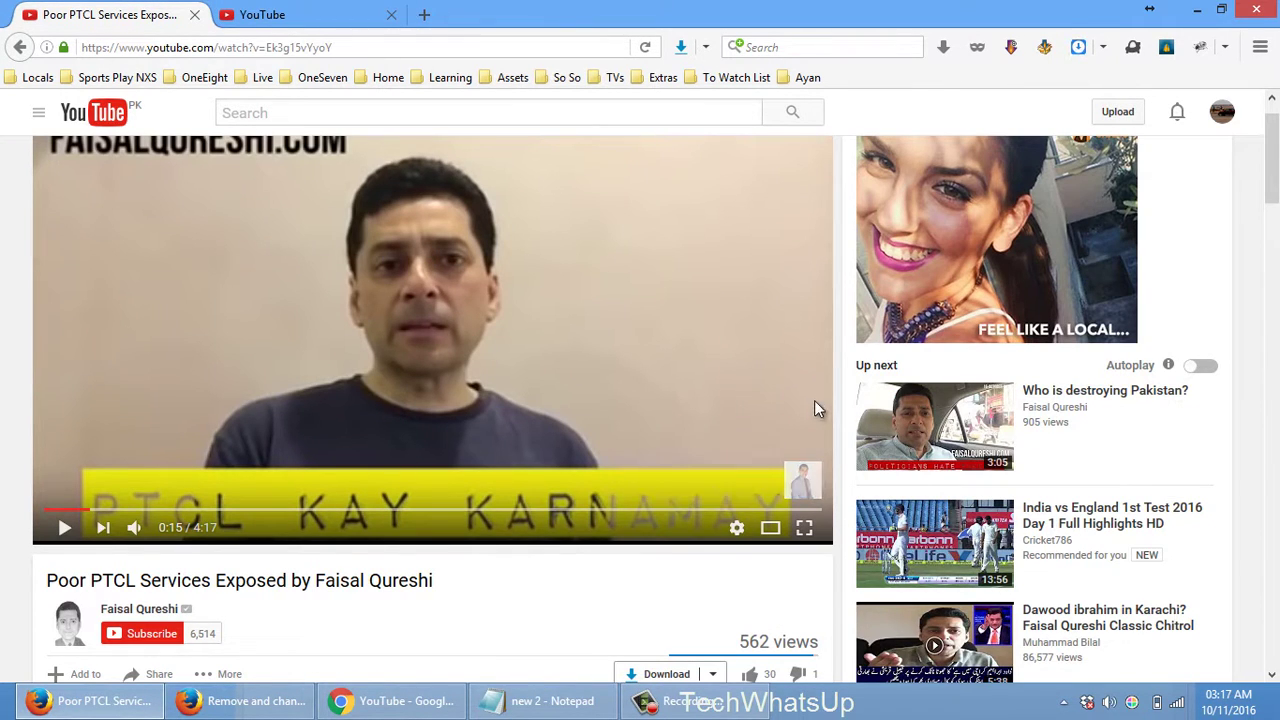
pyautogui.moveTo(807, 480)
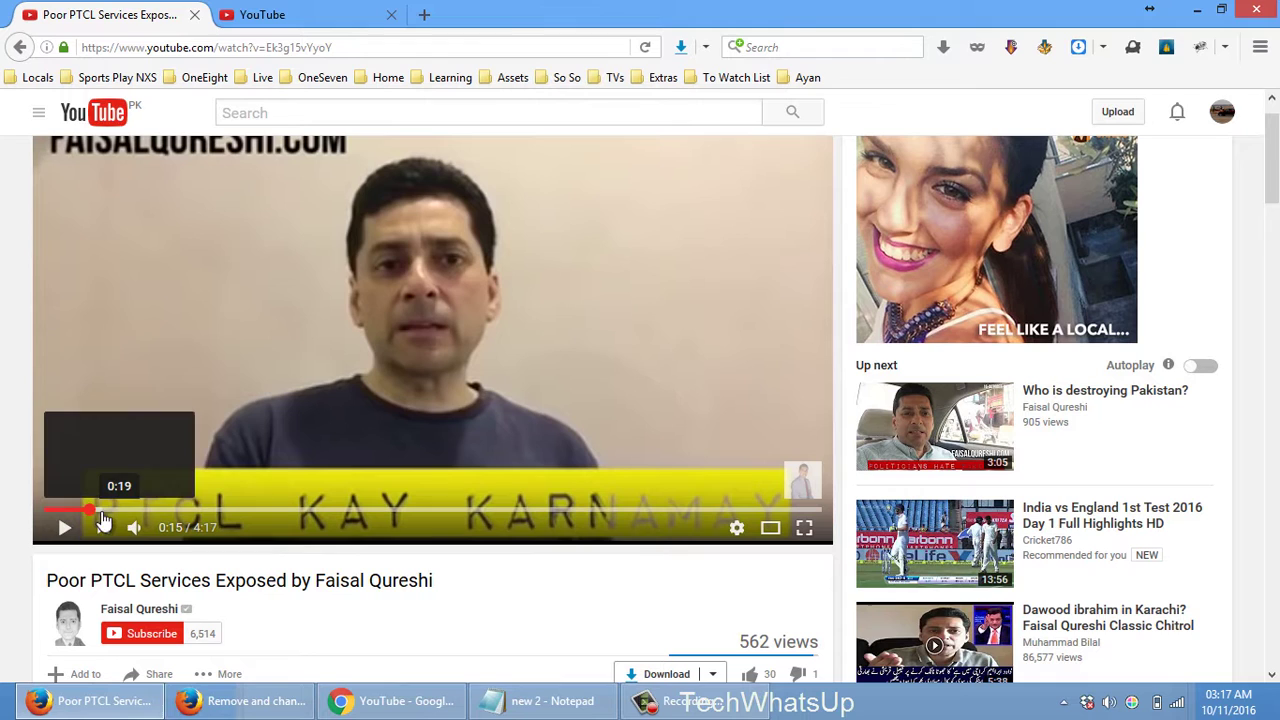
pyautogui.click(56, 537)
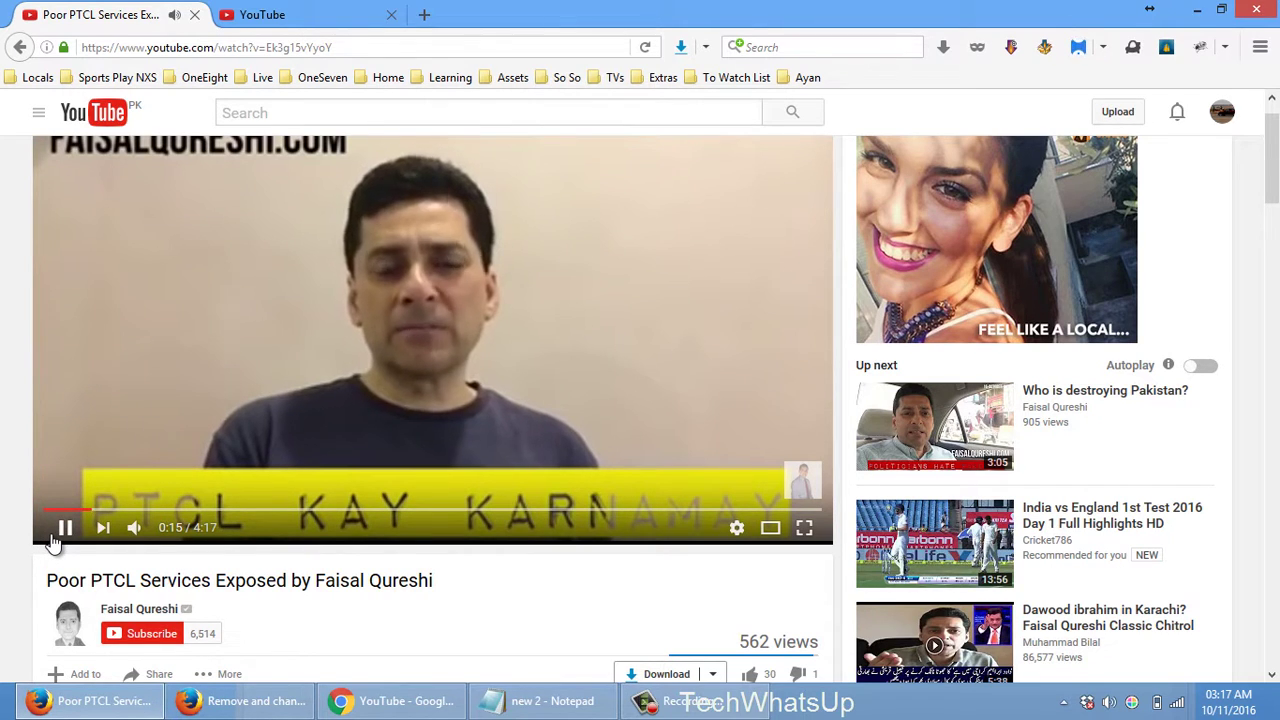
pyautogui.click(60, 532)
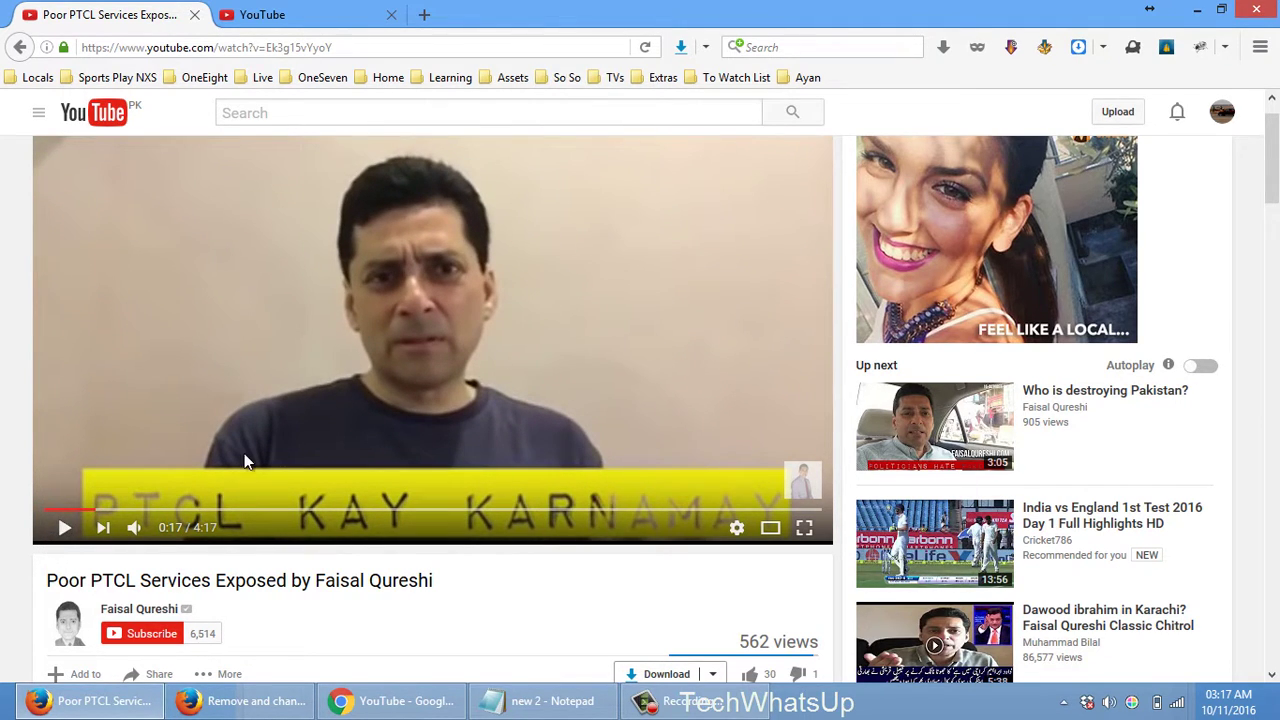
pyautogui.click(802, 478)
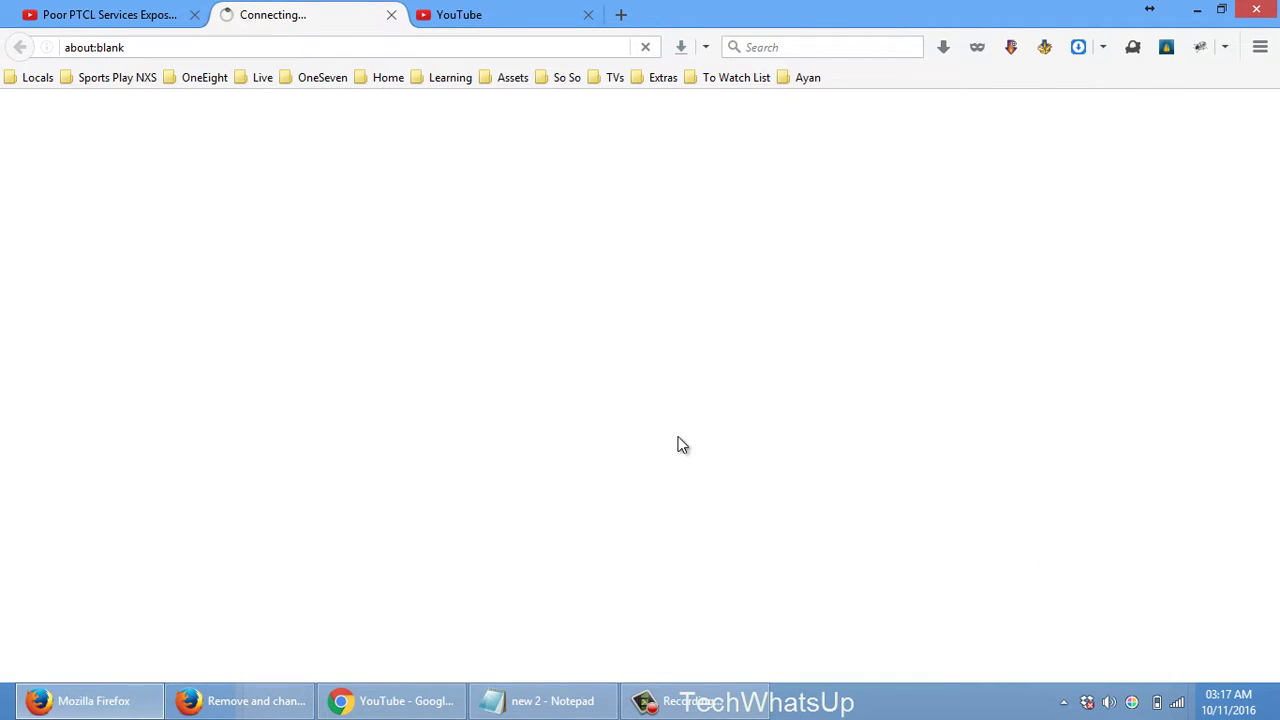
pyautogui.click(391, 14)
# - Subscribe to the channel from the watermark card, then close the PTCL video
pyautogui.moveTo(795, 482)
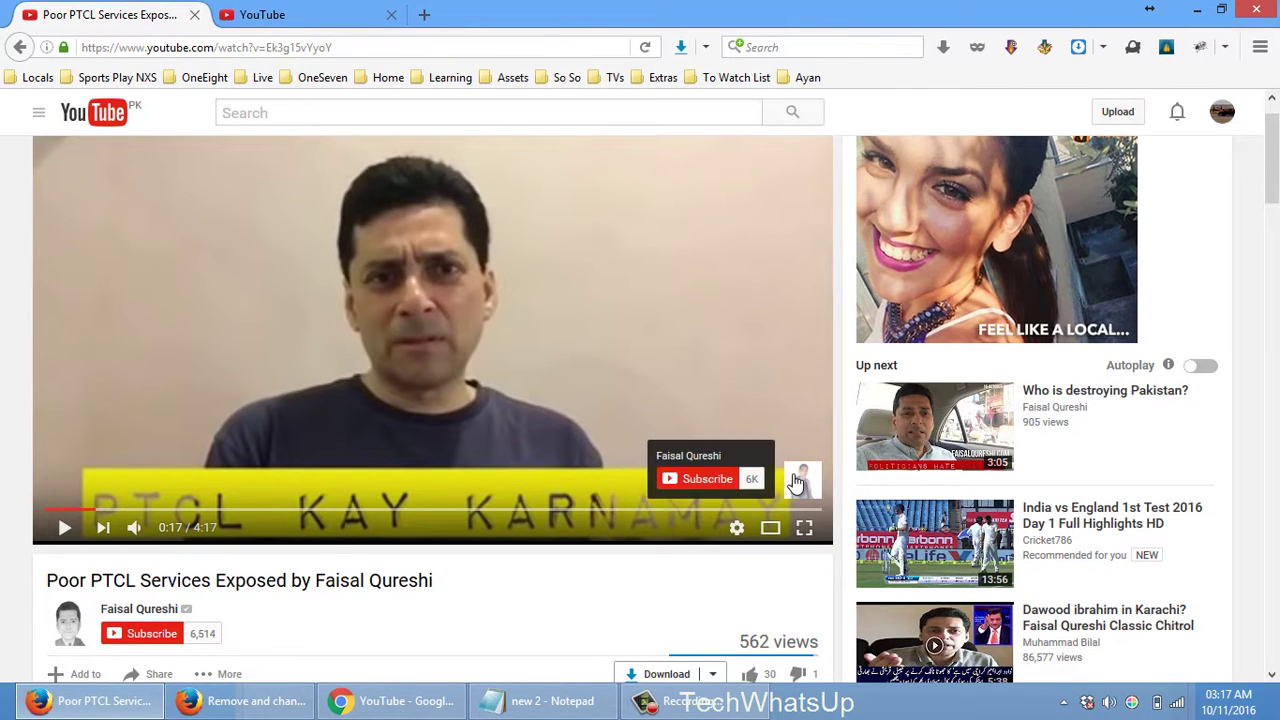
pyautogui.click(702, 479)
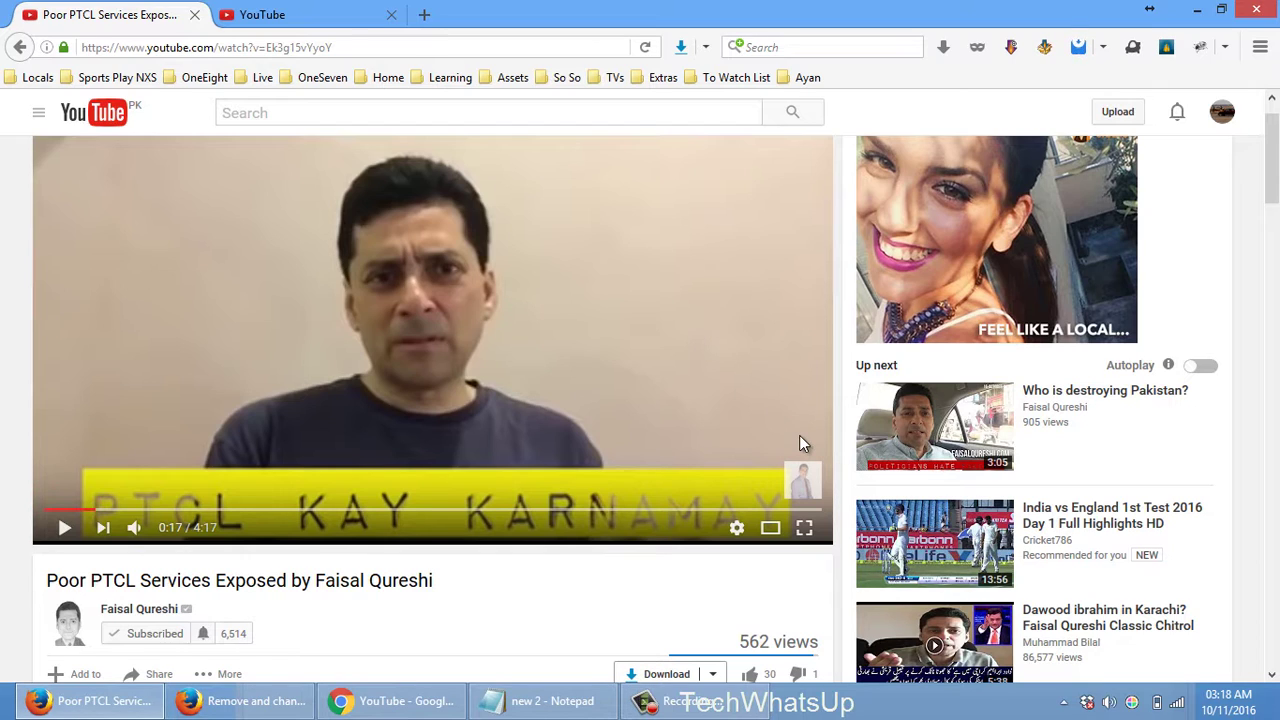
pyautogui.moveTo(806, 495)
pyautogui.click(195, 15)
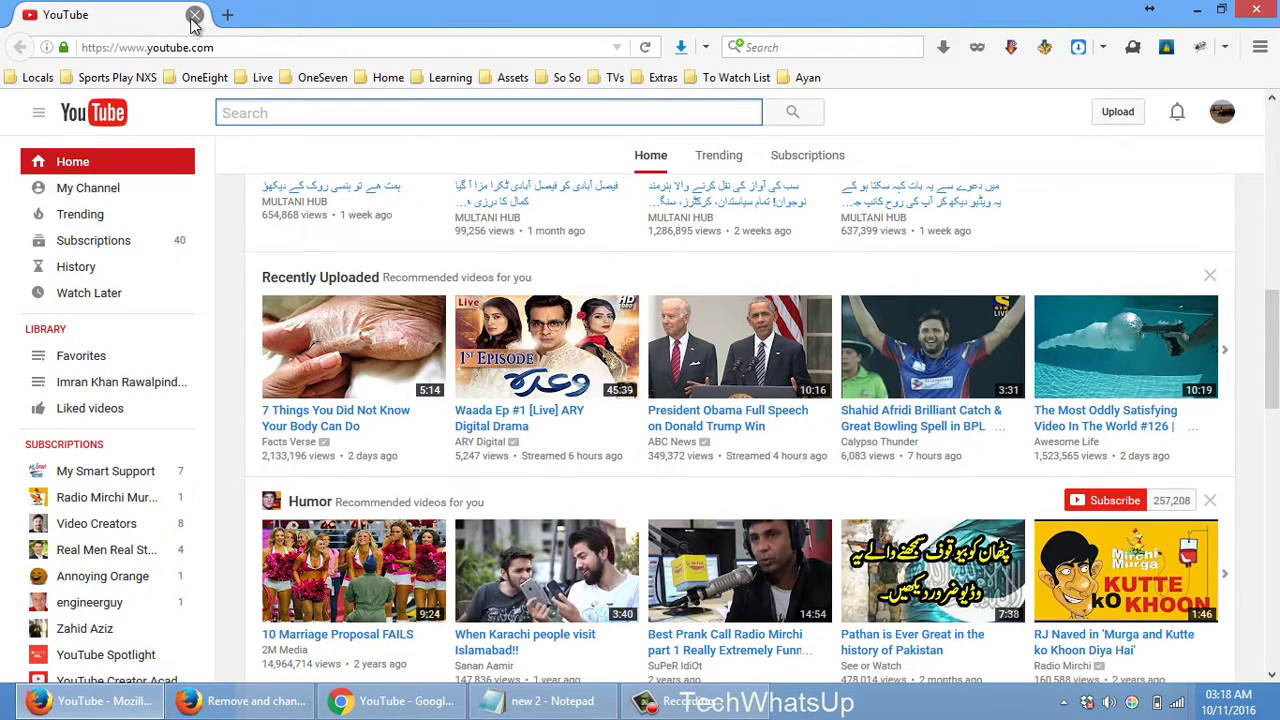
# - Close the Firefox window, briefly play the background-removal tutorial, then open My Channel in Chrome
pyautogui.click(195, 15)
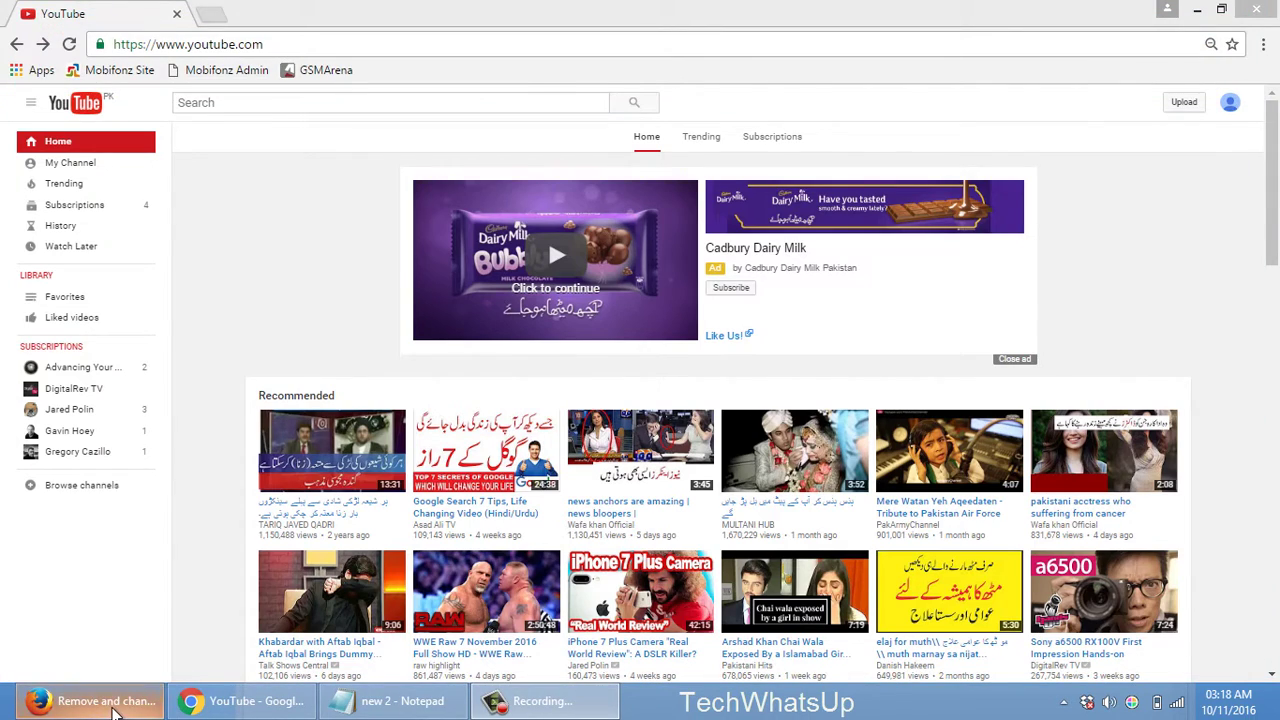
pyautogui.click(112, 705)
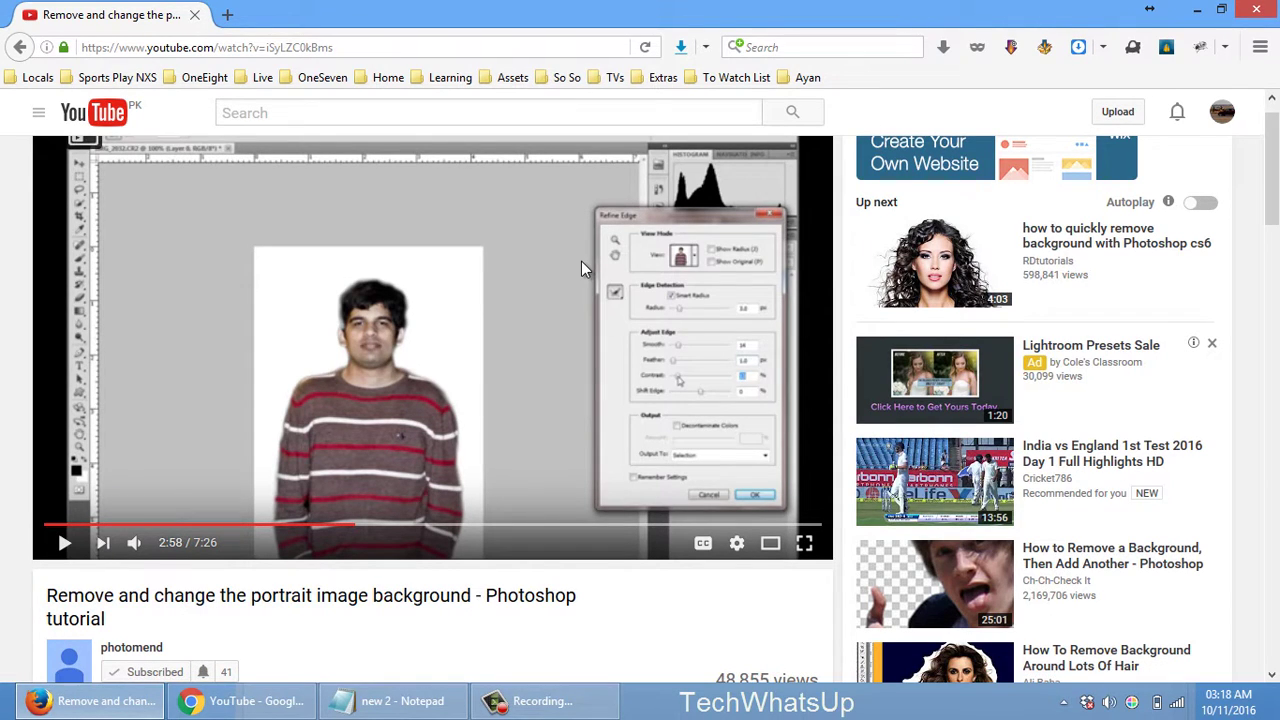
pyautogui.click(64, 545)
pyautogui.click(64, 547)
pyautogui.click(279, 711)
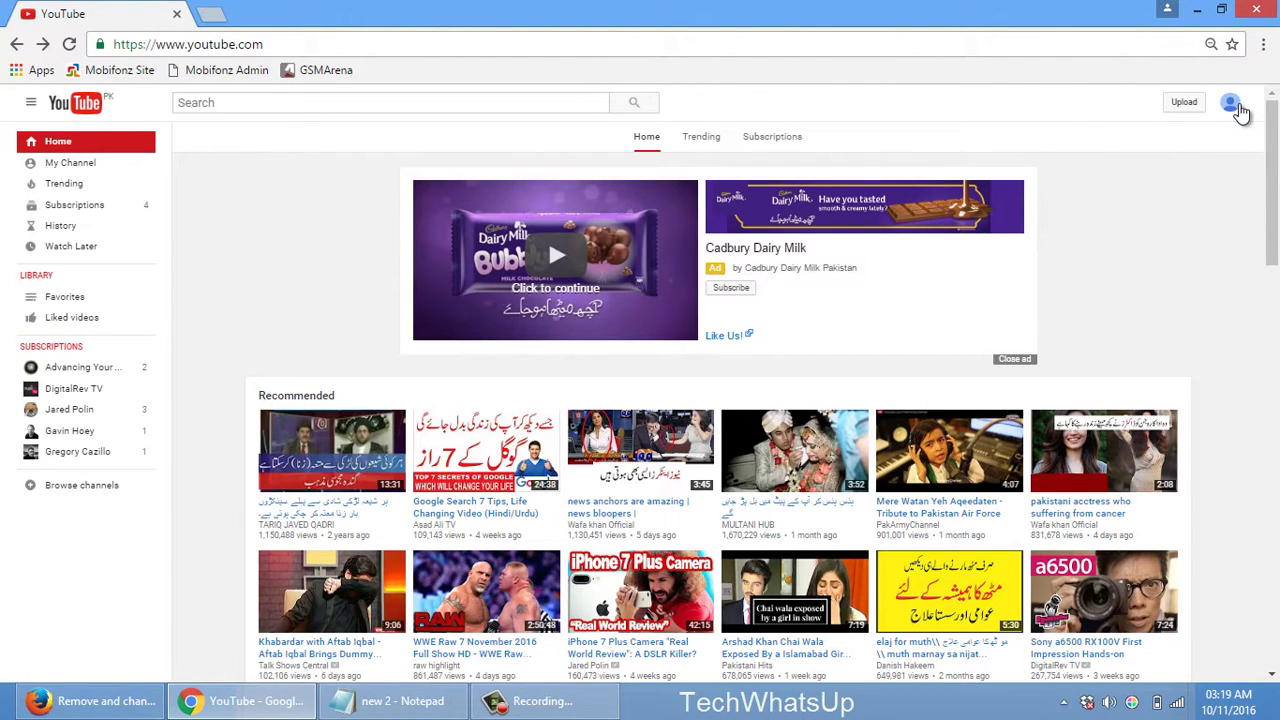
pyautogui.click(107, 172)
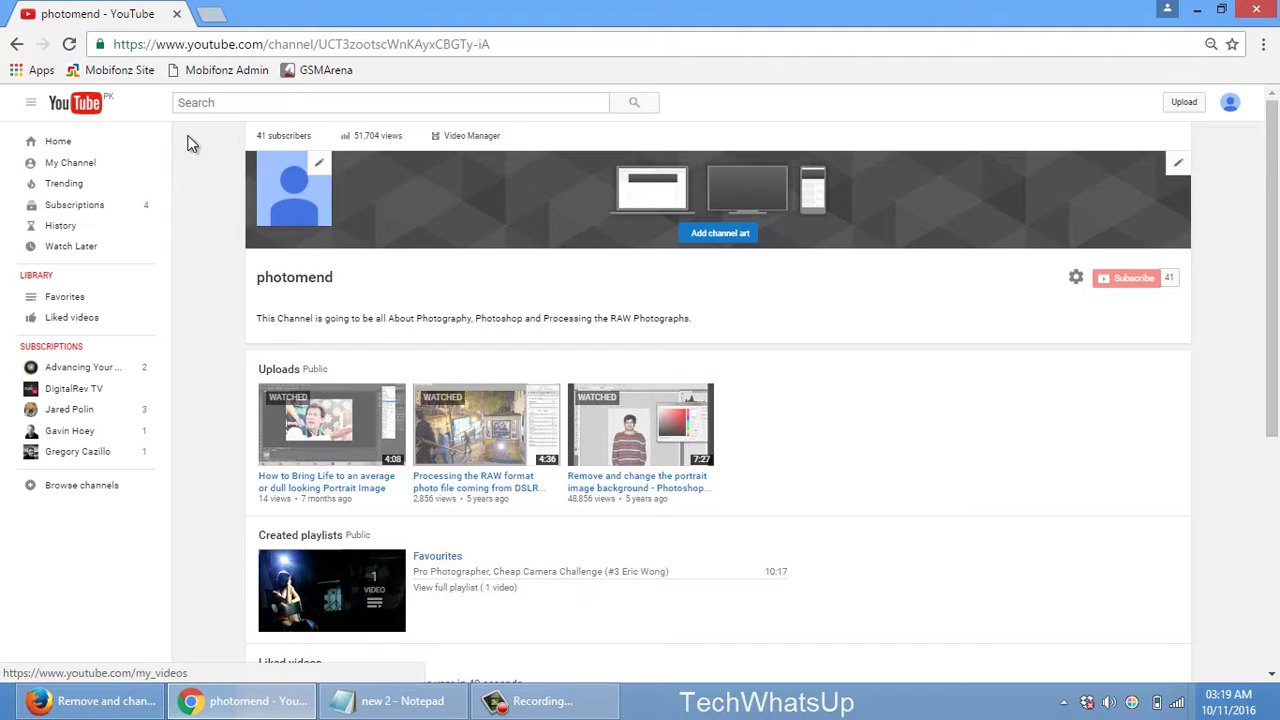
# - From the avatar menu go to Creator Studio, Channel > Branding, and choose Add a watermark
pyautogui.click(1232, 106)
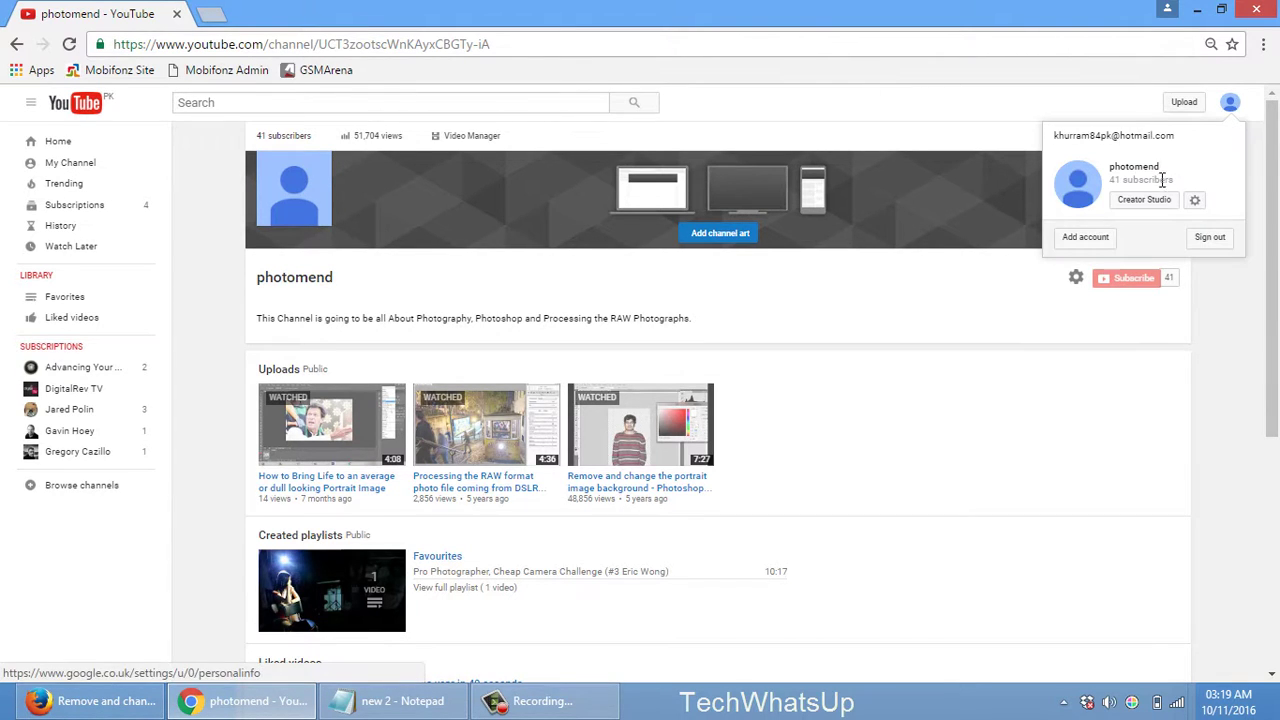
pyautogui.click(1145, 209)
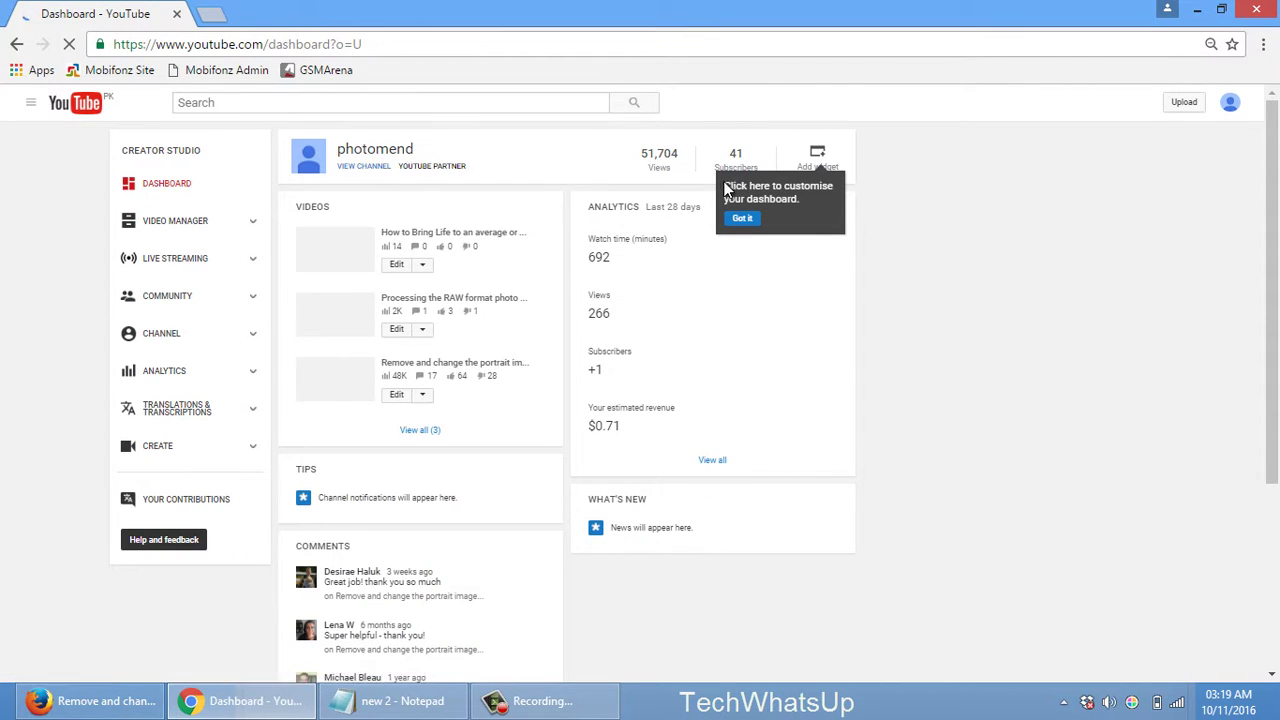
pyautogui.click(184, 334)
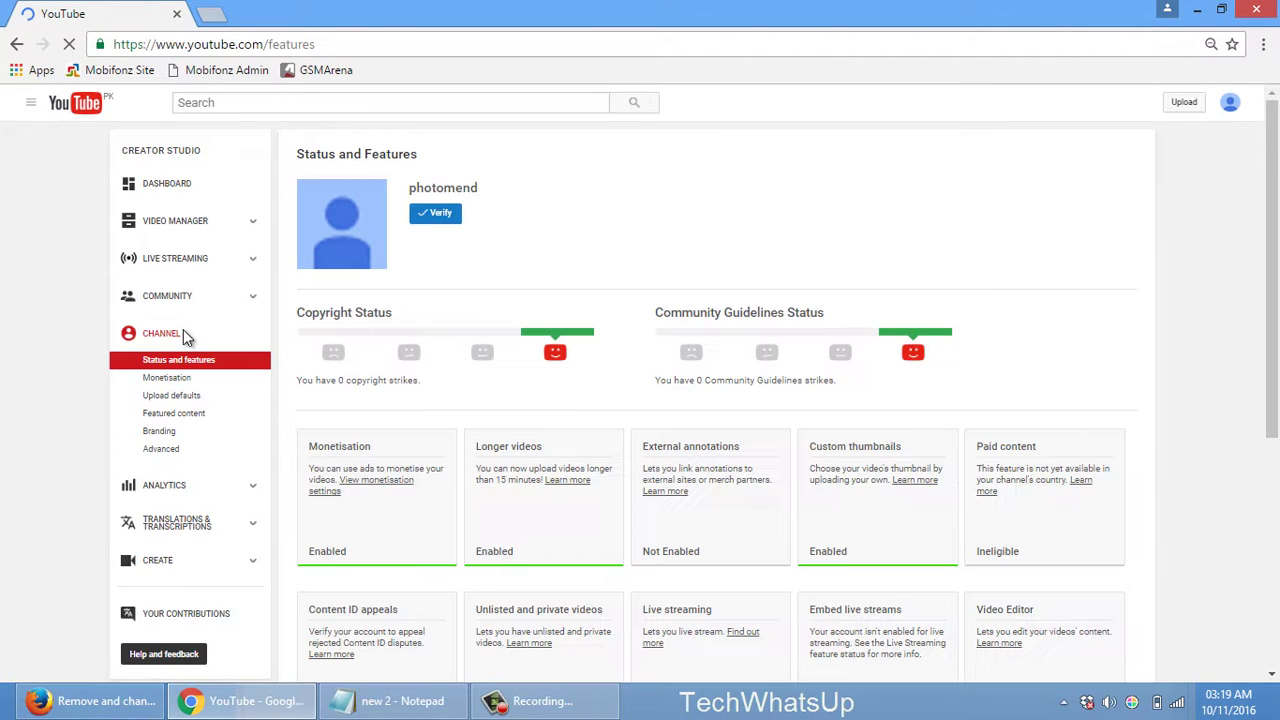
pyautogui.click(181, 431)
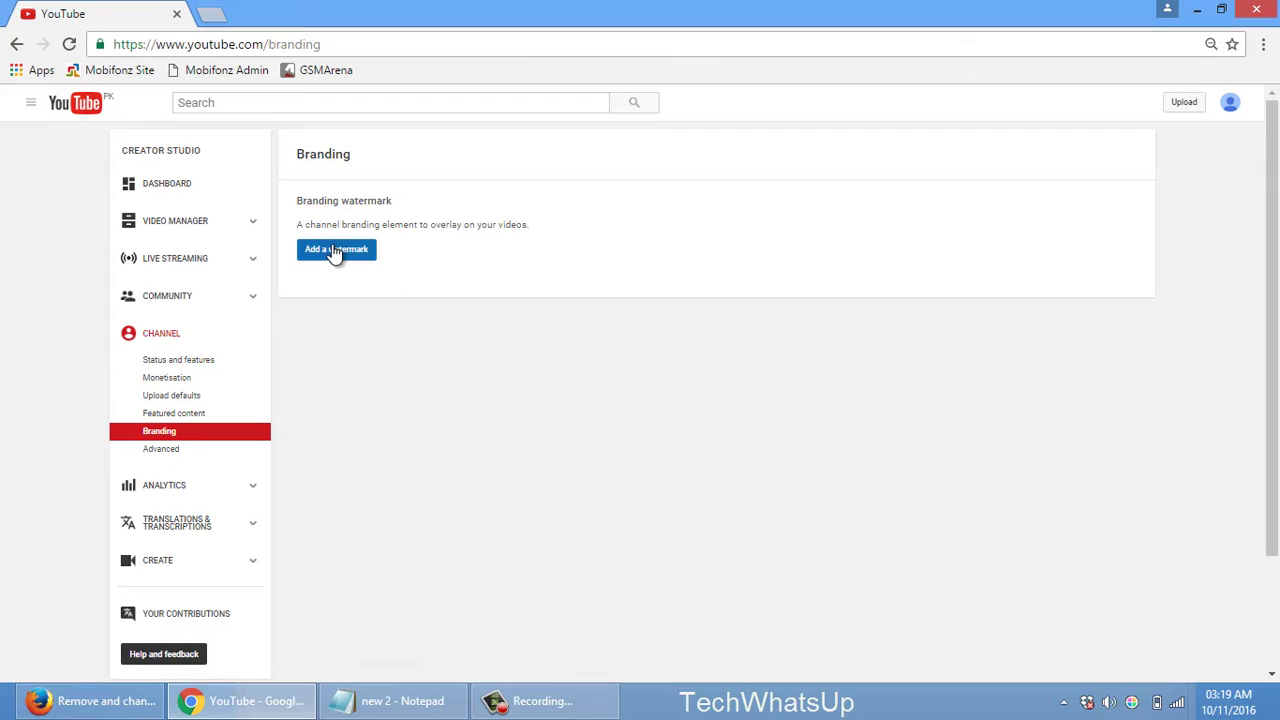
pyautogui.click(335, 252)
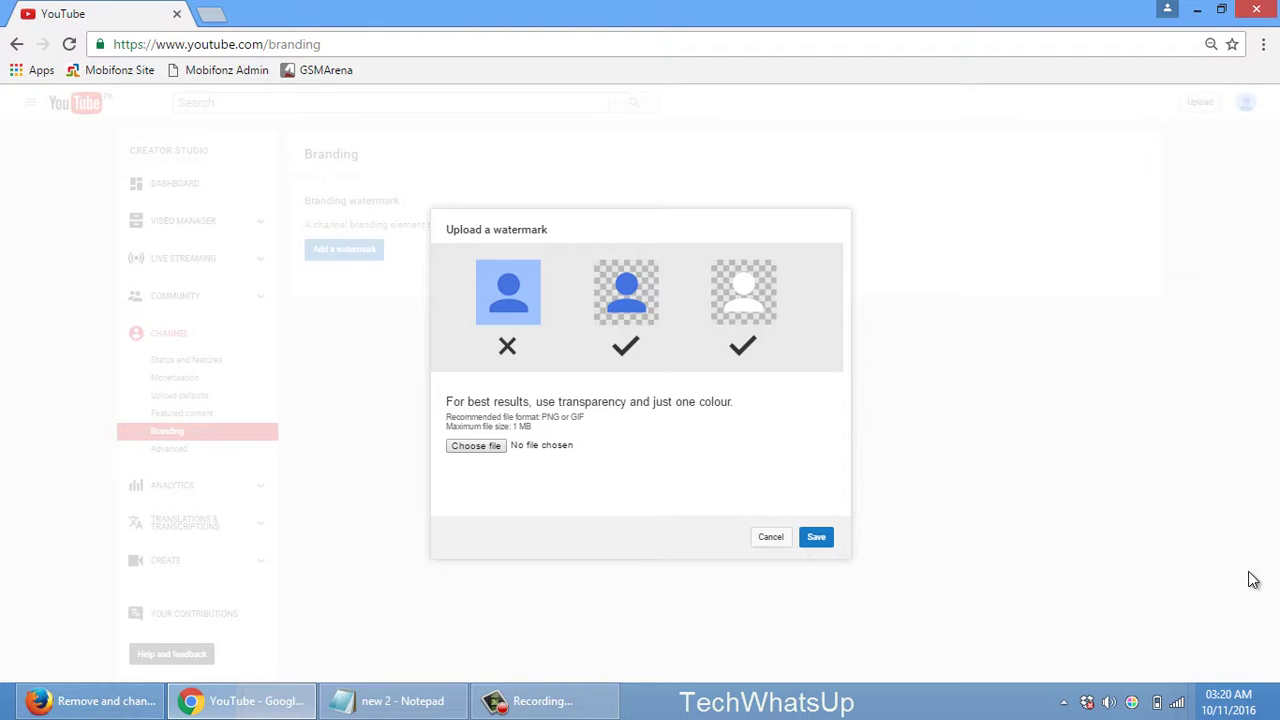
pyautogui.click(1279, 719)
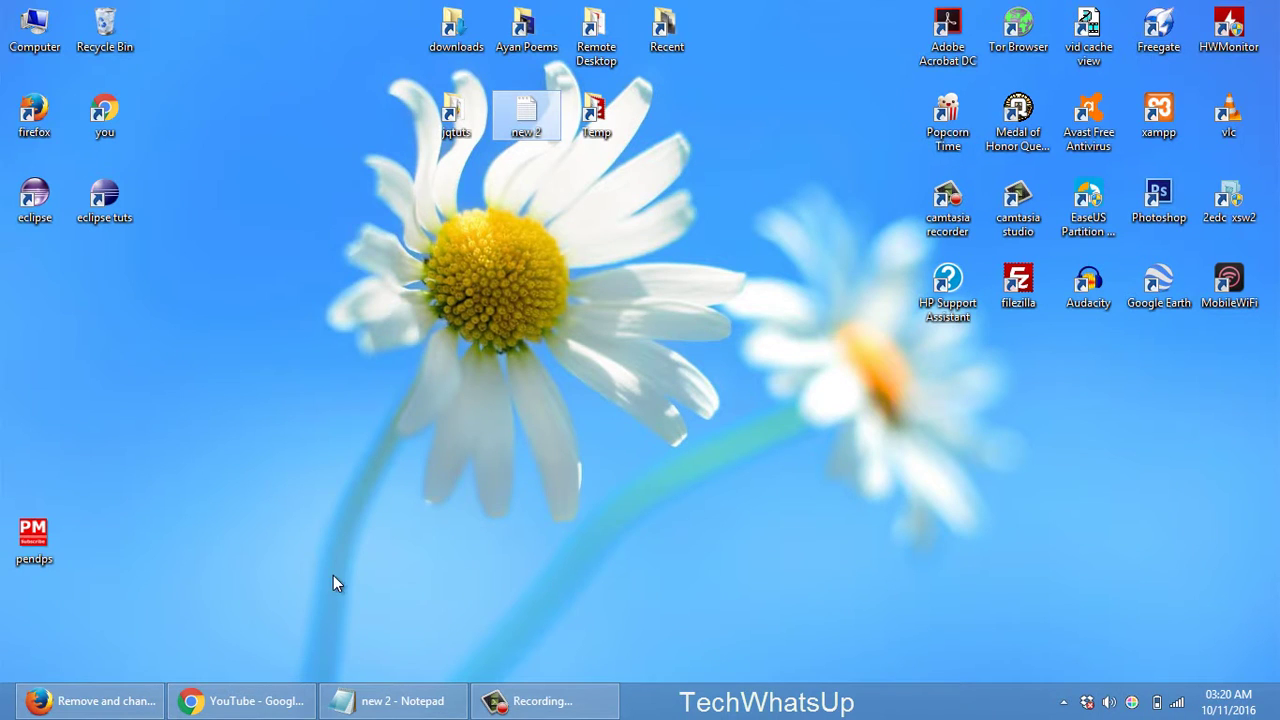
pyautogui.moveTo(120, 588); pyautogui.dragTo(18, 545)
pyautogui.doubleClick(18, 545)
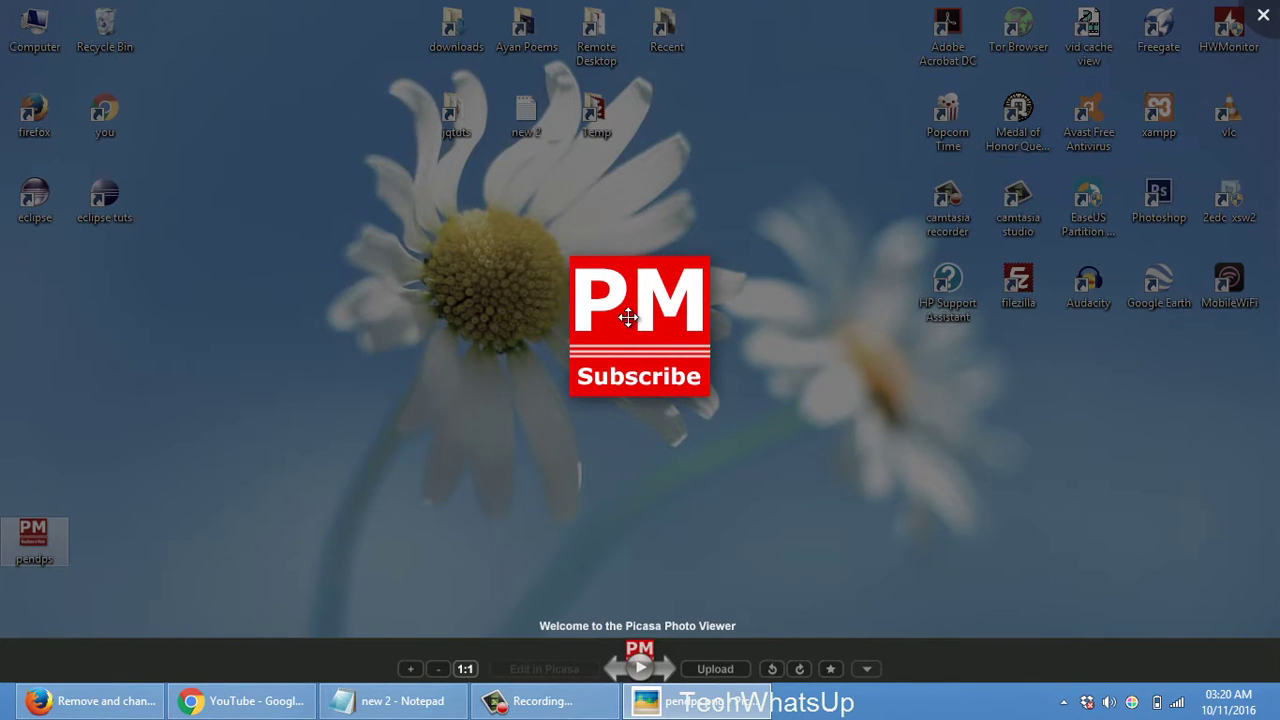
pyautogui.press('Escape')
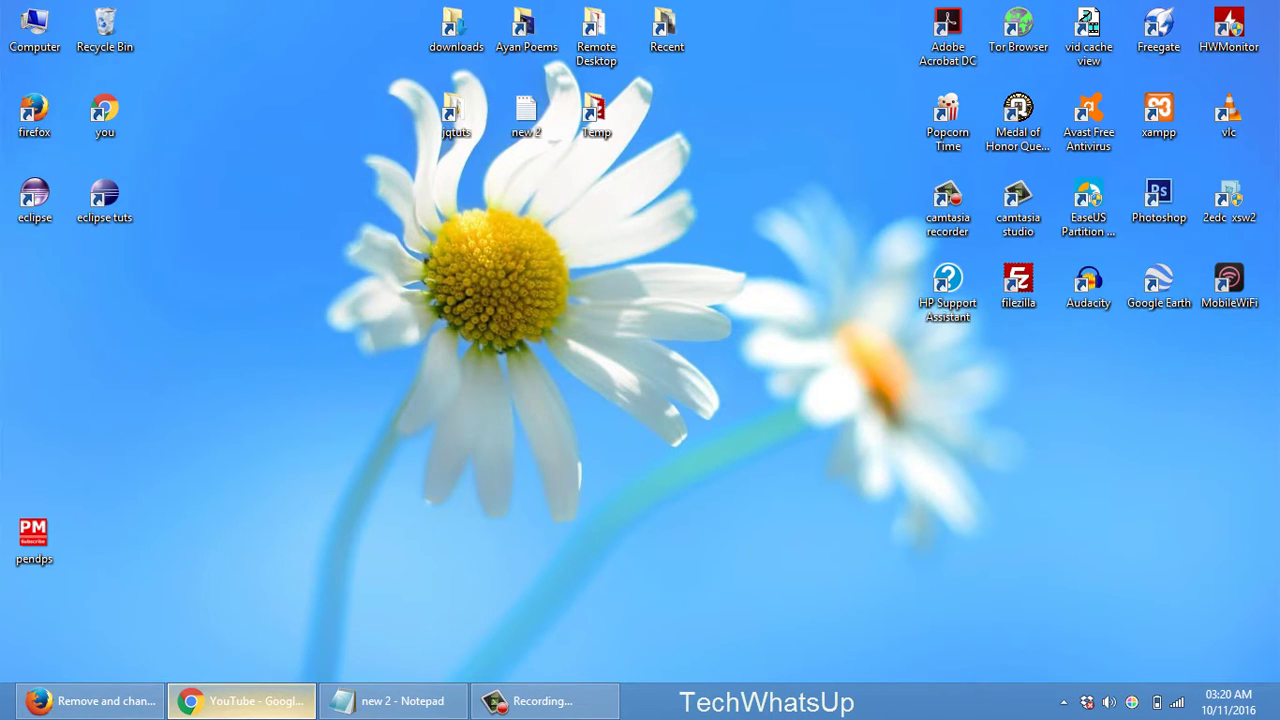
pyautogui.click(241, 701)
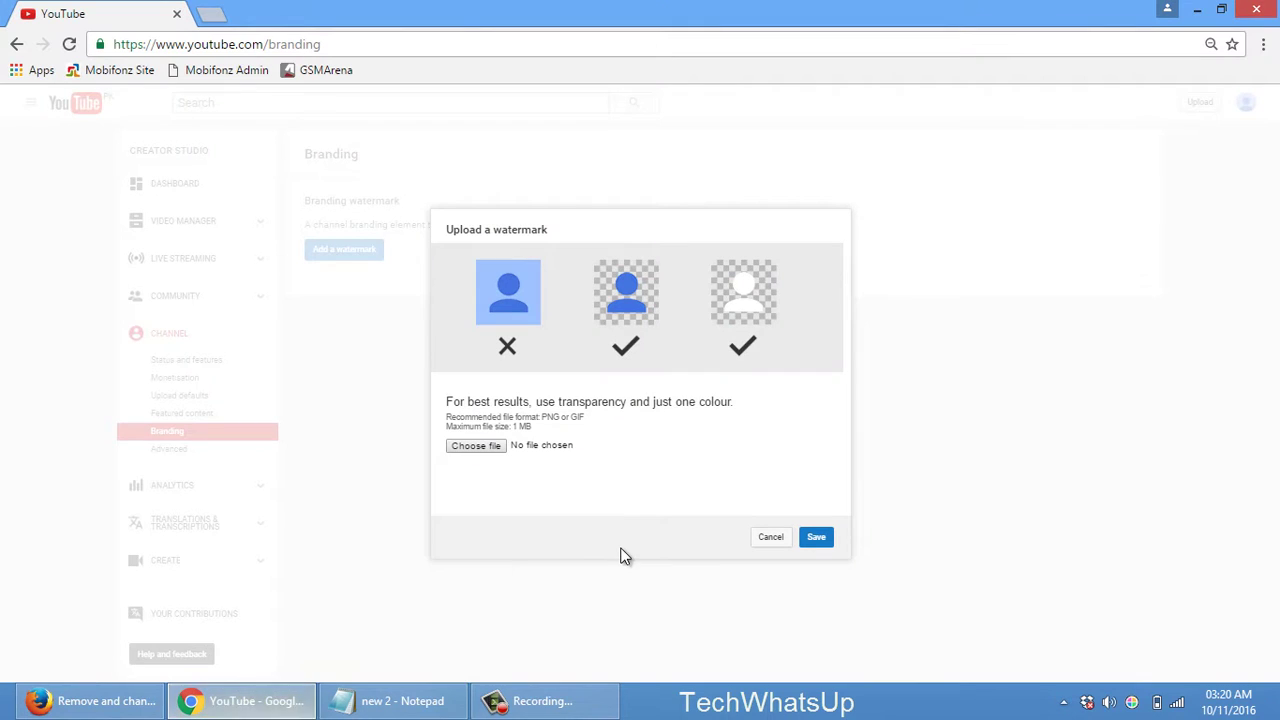
# - Pick pendps.png from the Desktop and upload it as the watermark image
pyautogui.click(486, 452)
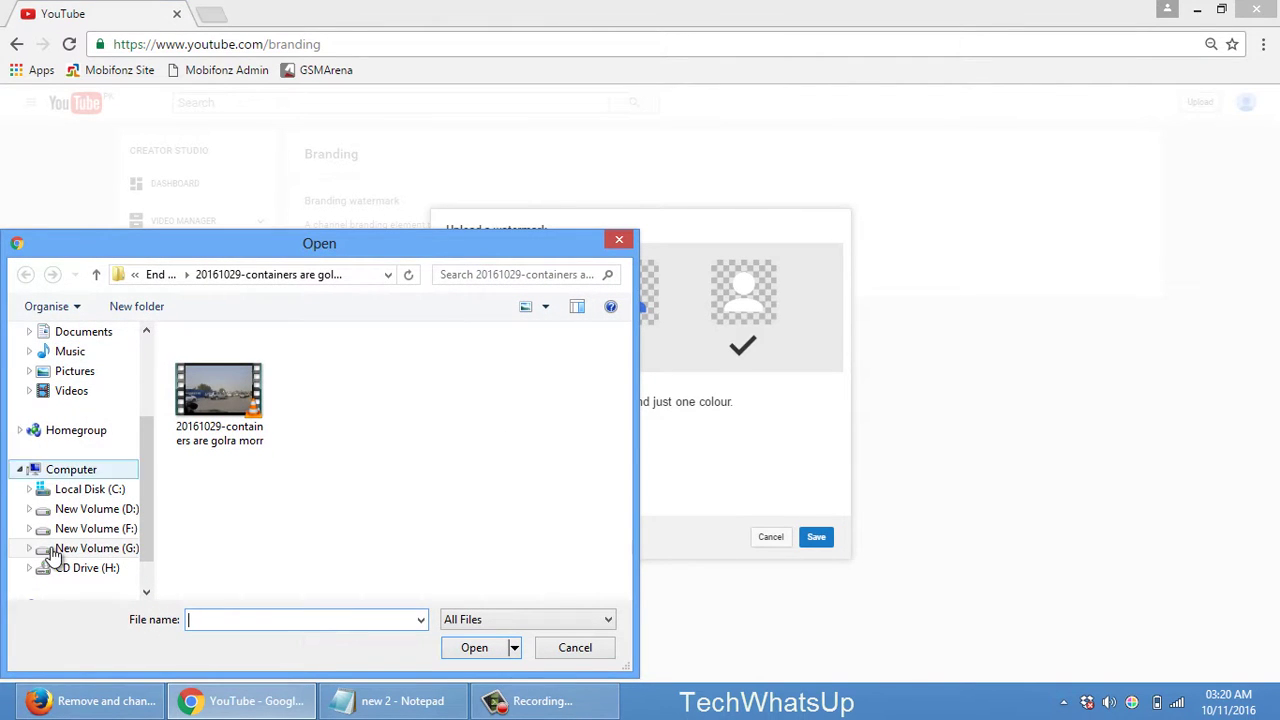
pyautogui.moveTo(145, 475); pyautogui.dragTo(153, 308)
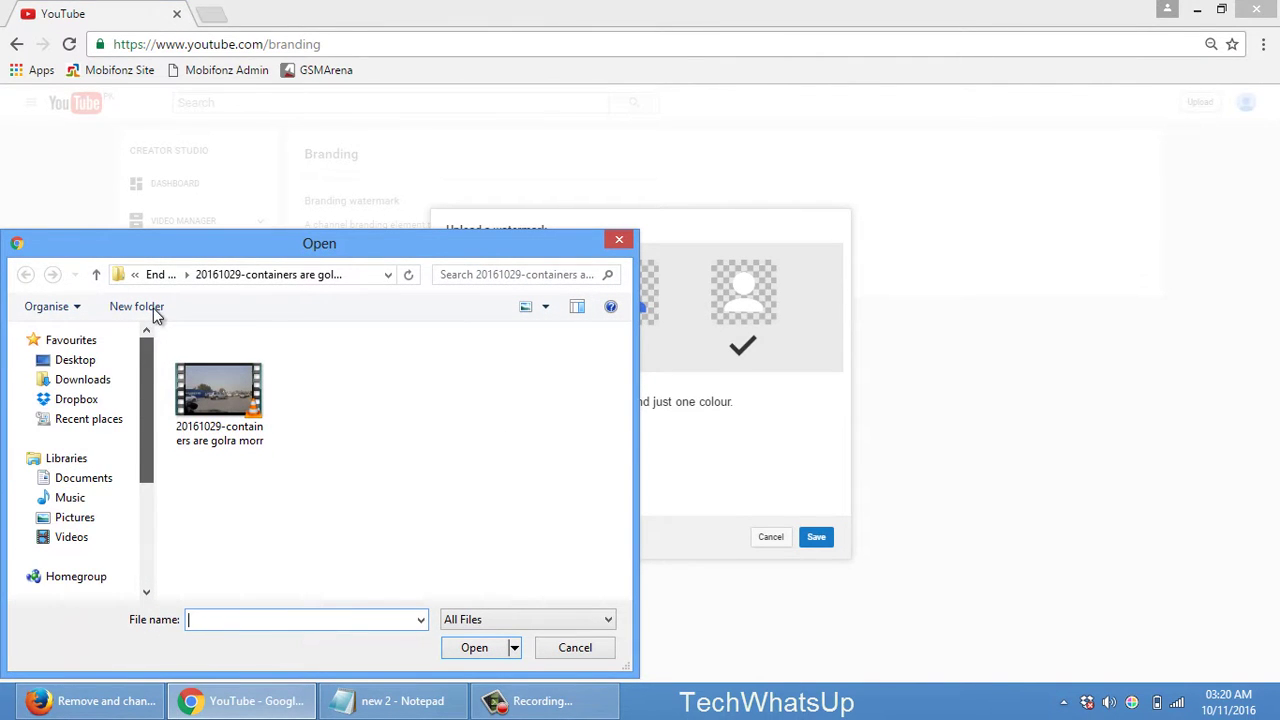
pyautogui.click(100, 366)
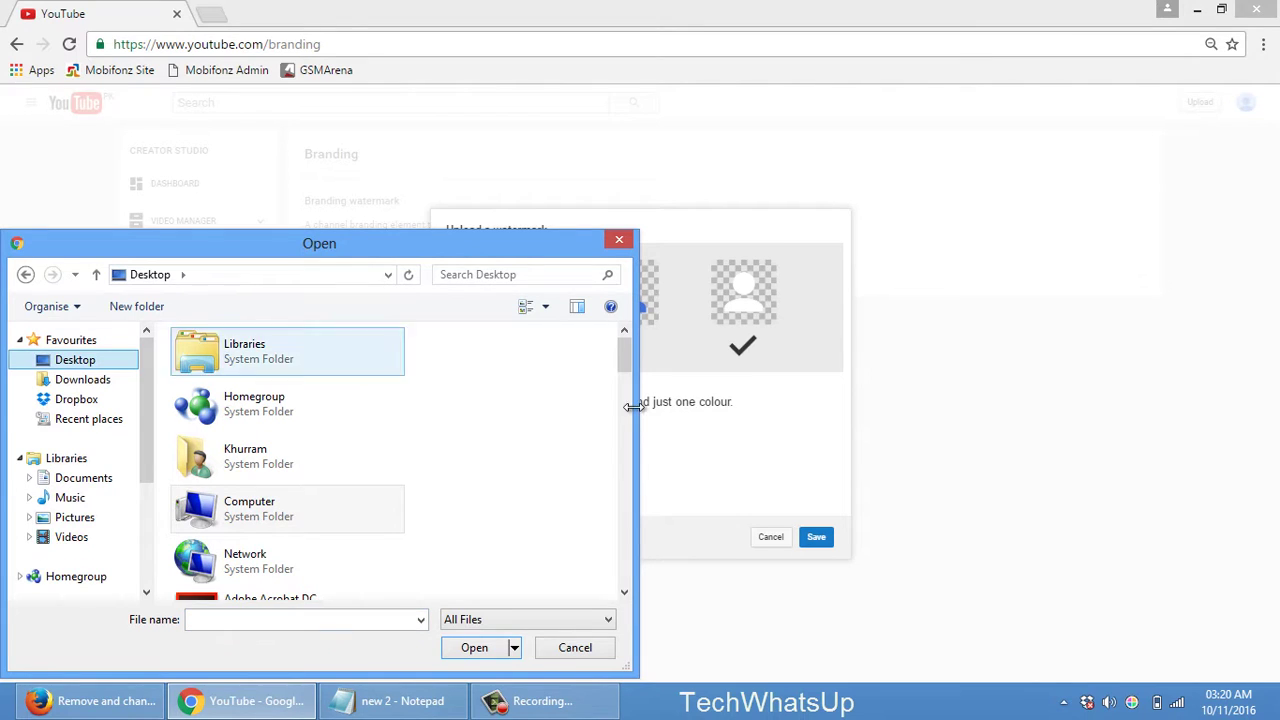
pyautogui.moveTo(629, 351); pyautogui.dragTo(631, 521)
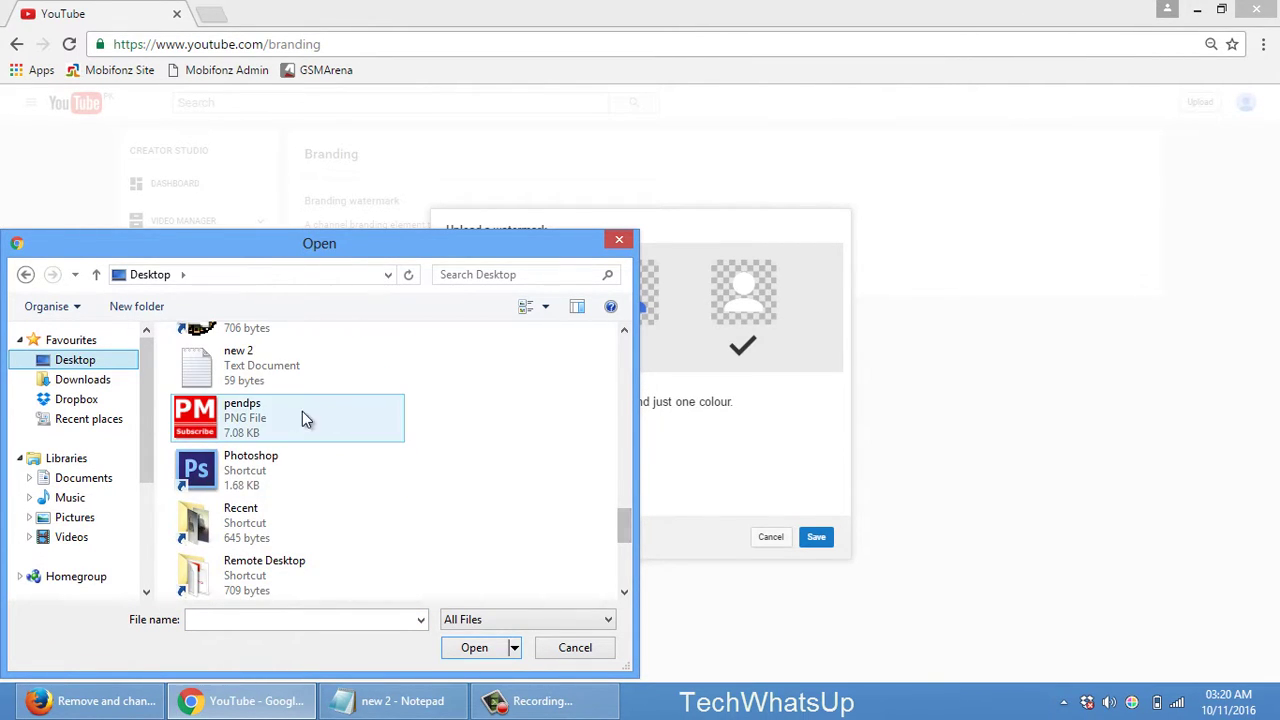
pyautogui.doubleClick(247, 408)
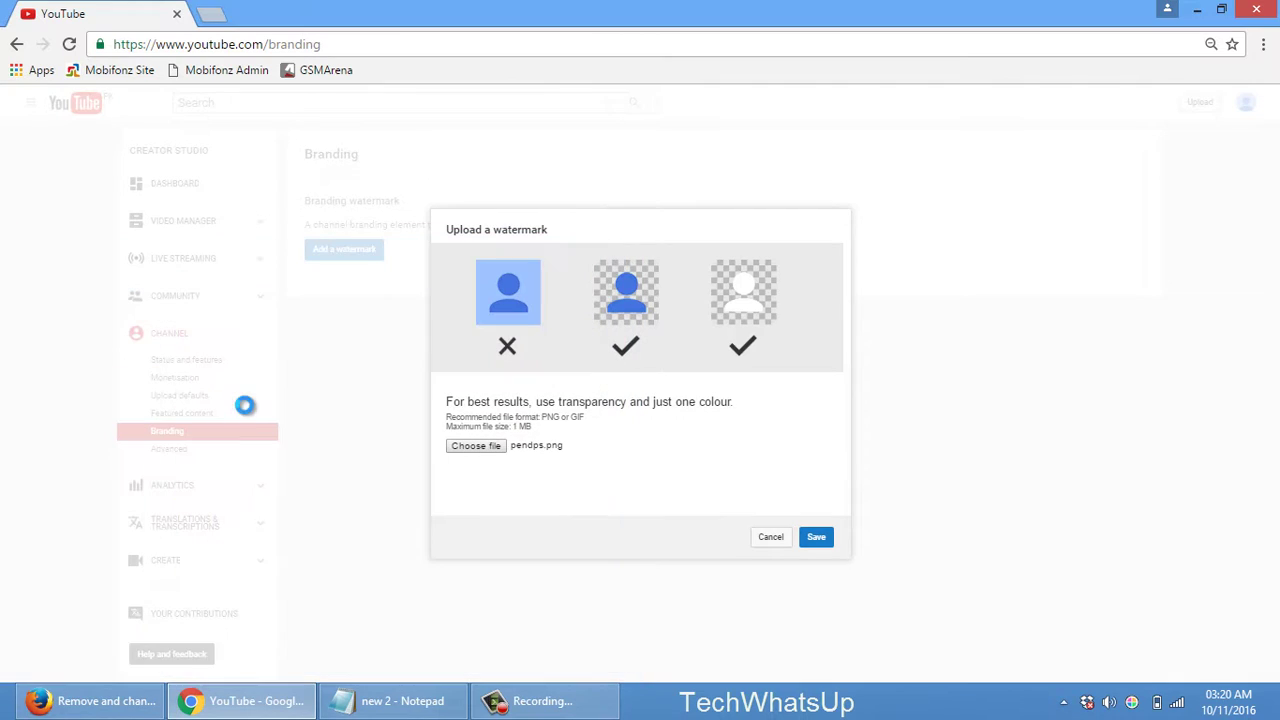
pyautogui.click(815, 538)
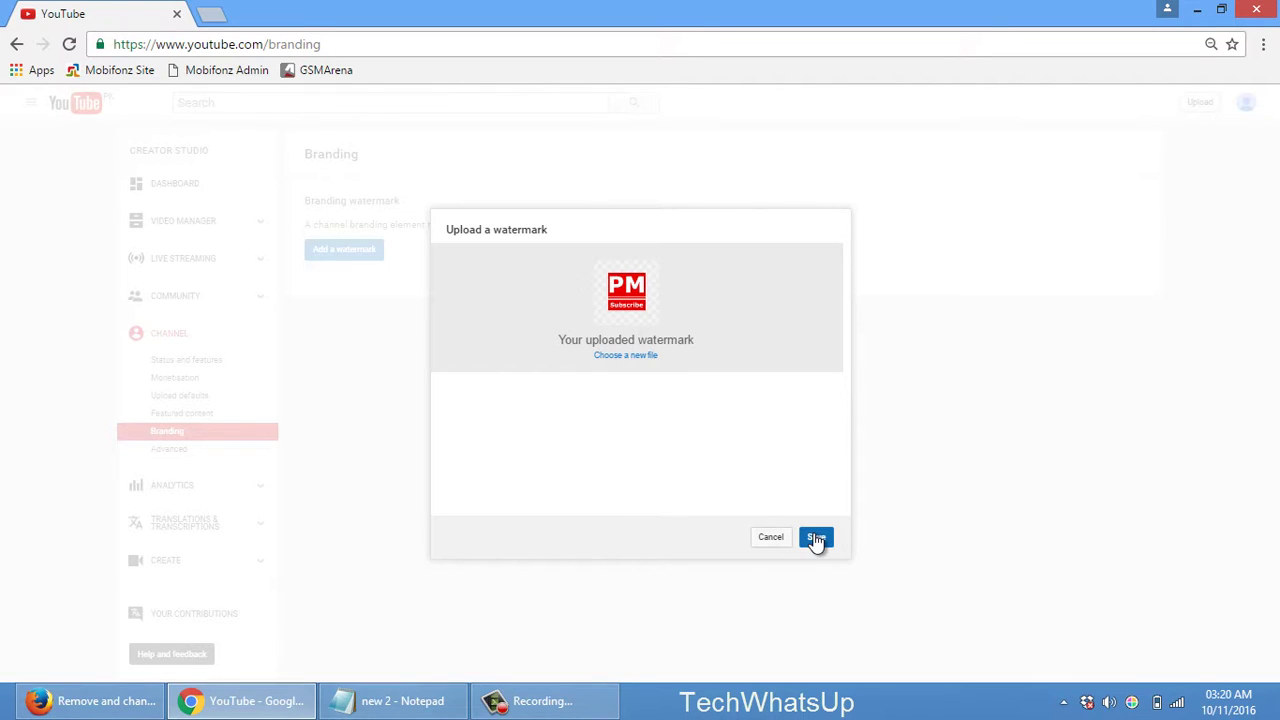
# - Save the PM Subscribe watermark and update its display time to Entire video
pyautogui.click(817, 540)
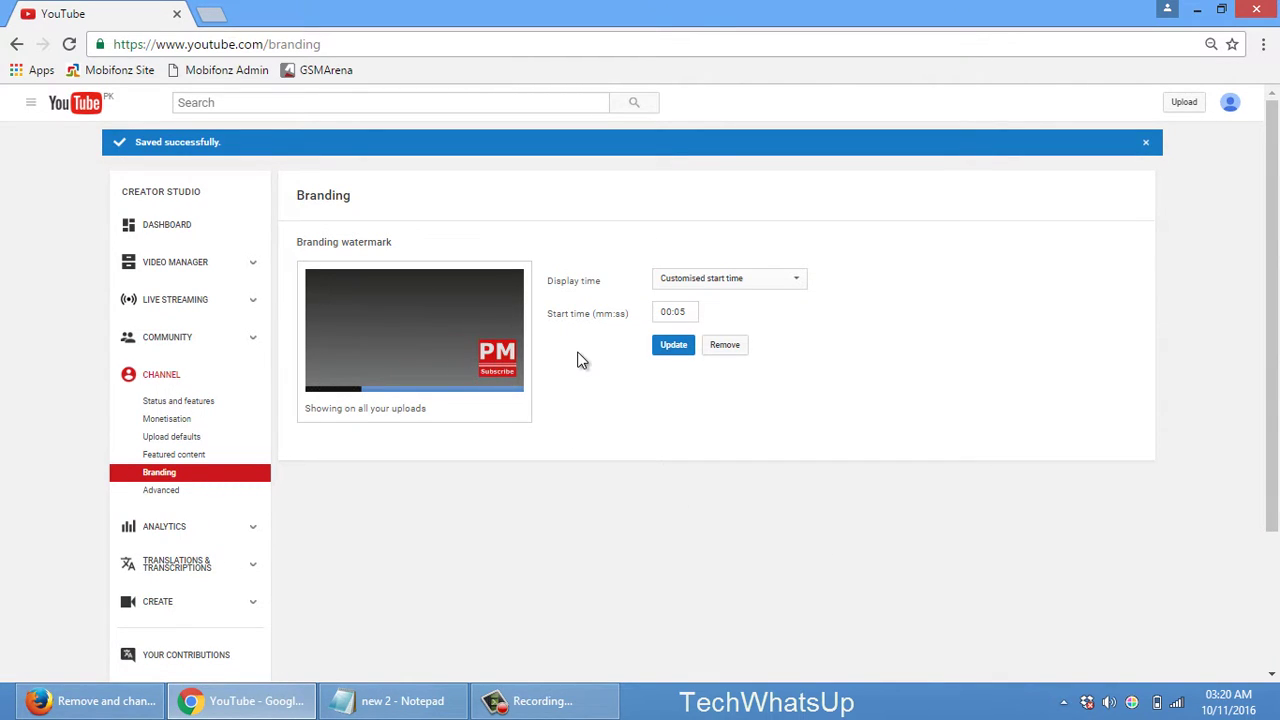
pyautogui.click(743, 280)
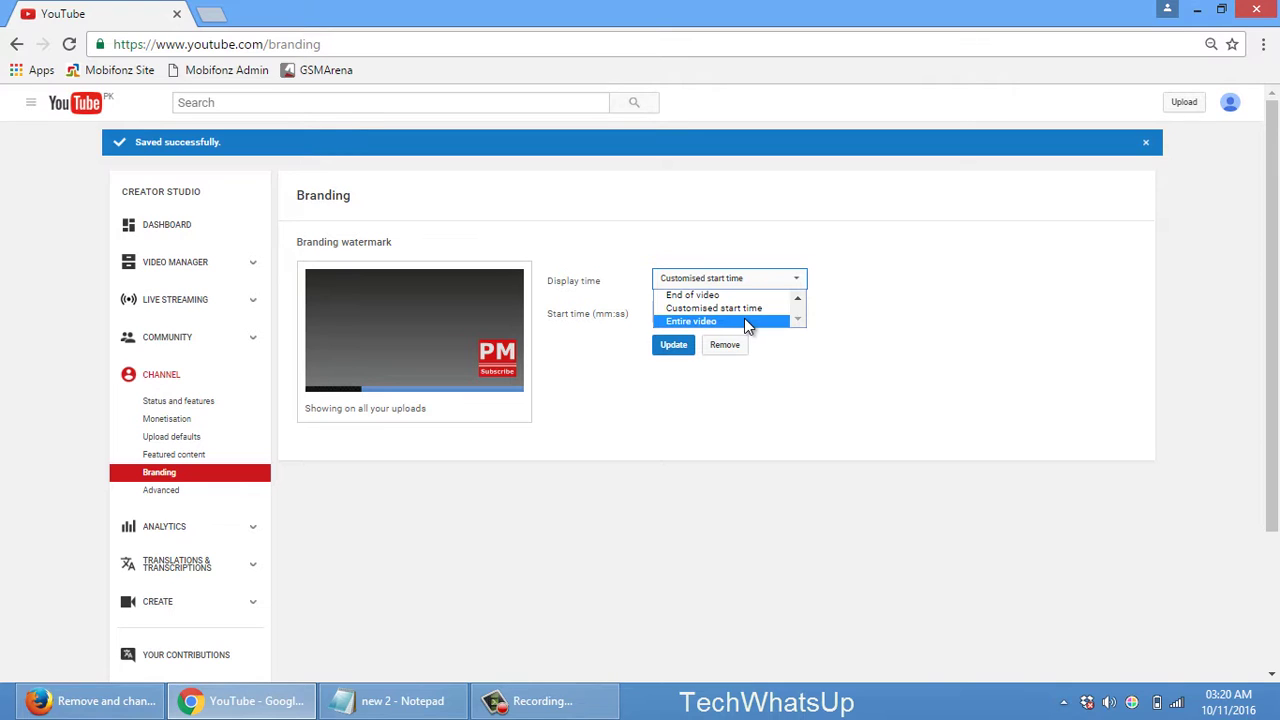
pyautogui.click(745, 322)
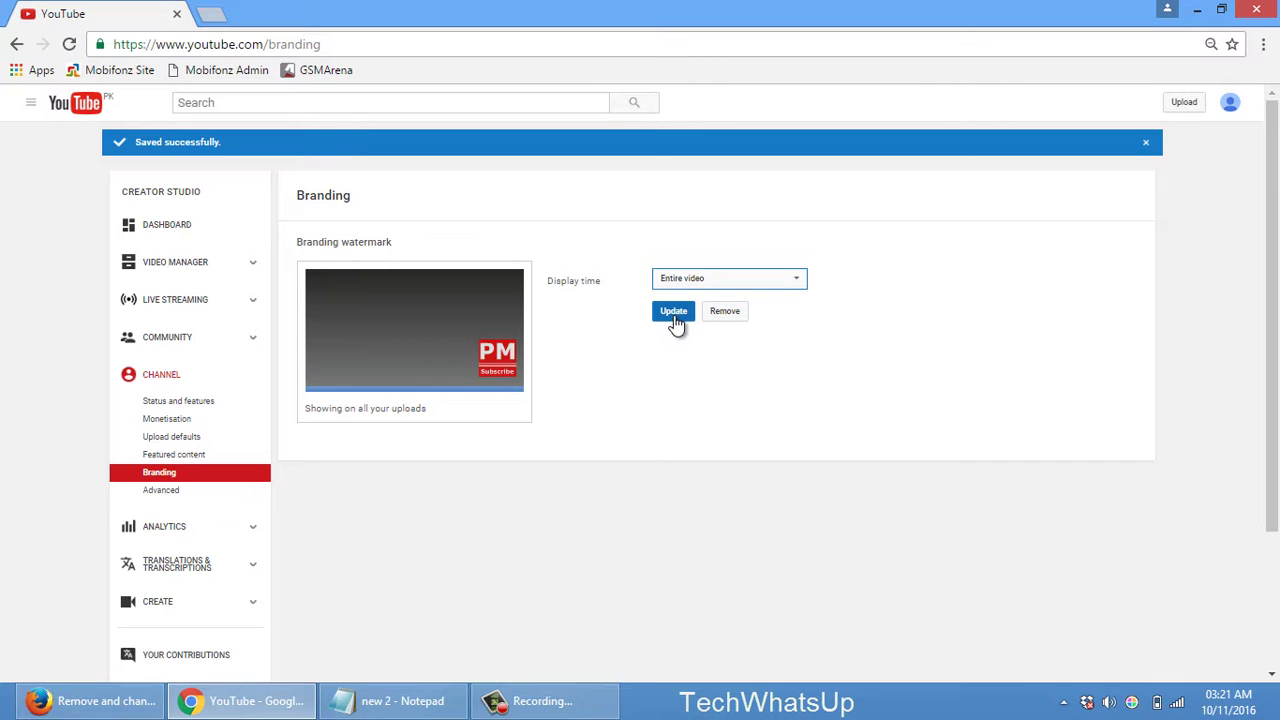
pyautogui.click(675, 320)
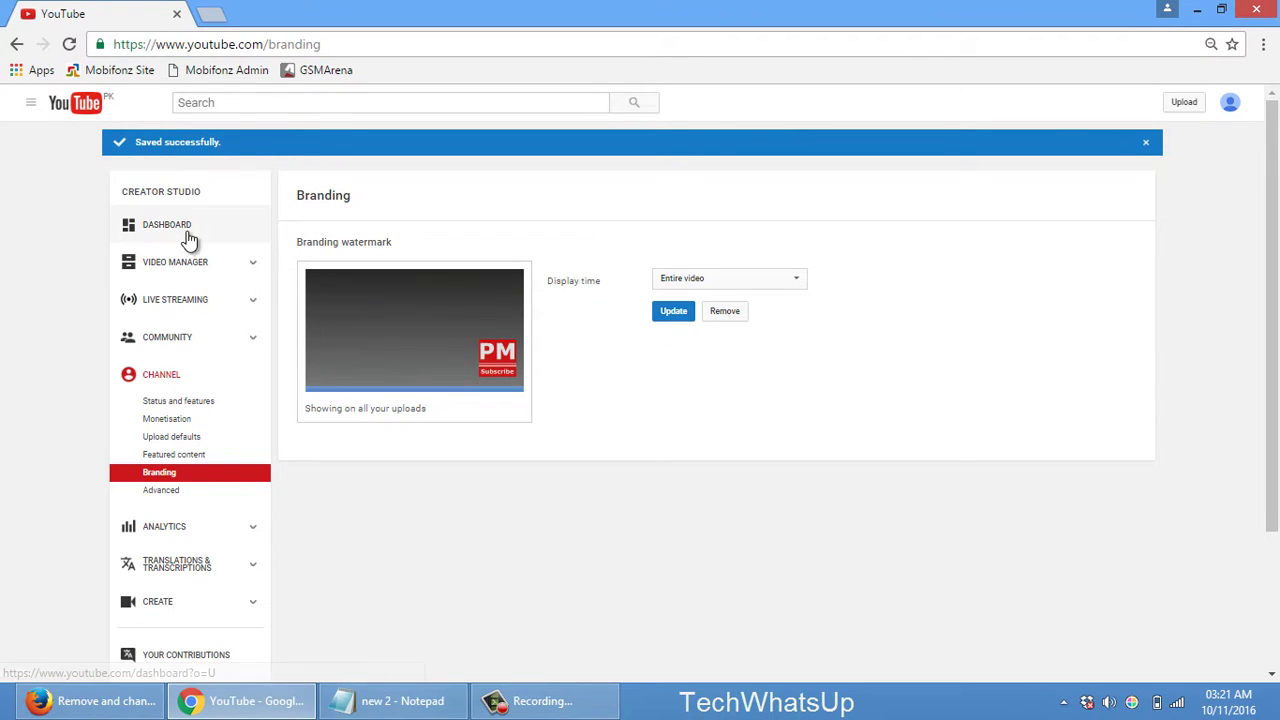
# - Play the Portrait Image video from Video Manager, skip the ad, and mute it
pyautogui.click(180, 265)
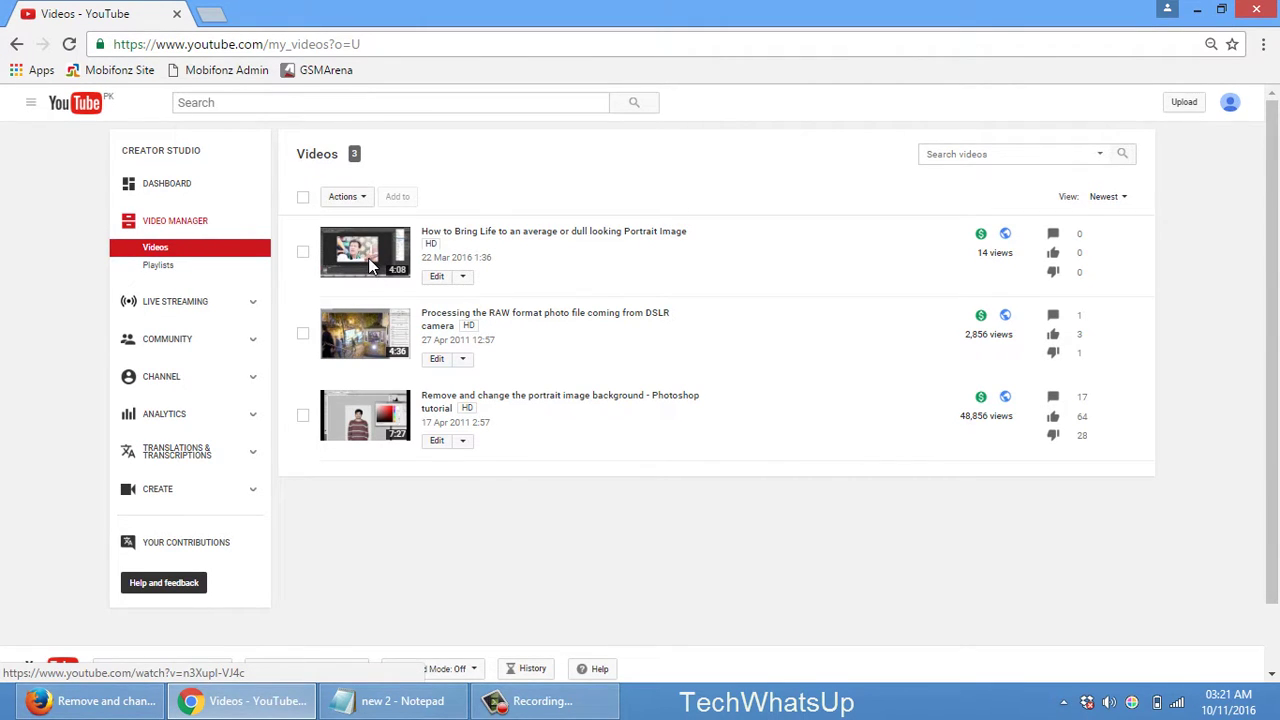
pyautogui.click(369, 260)
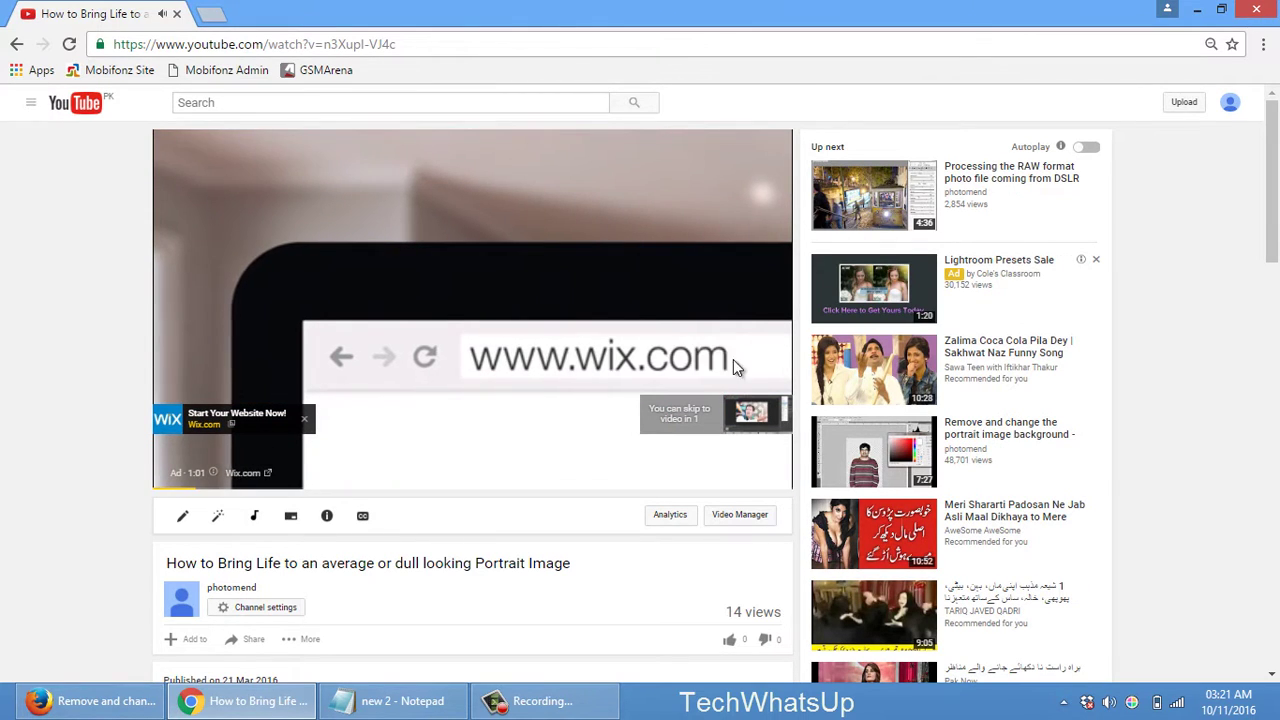
pyautogui.click(755, 412)
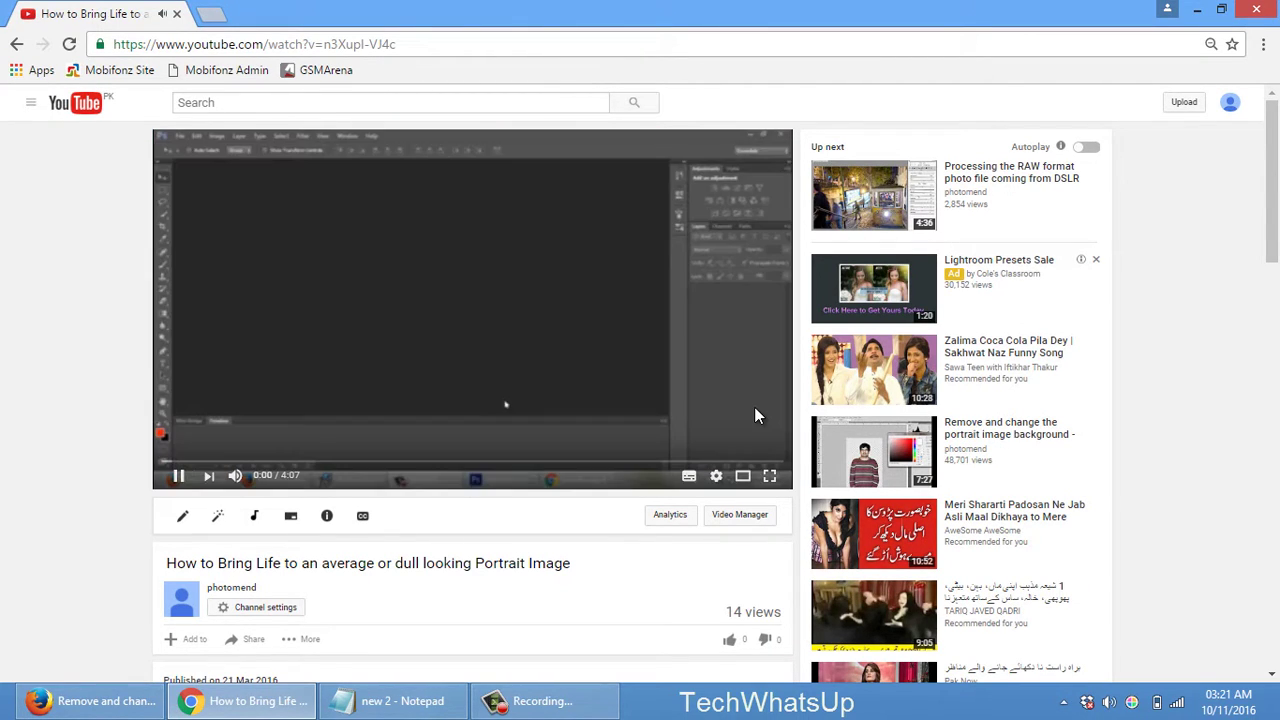
pyautogui.moveTo(773, 446)
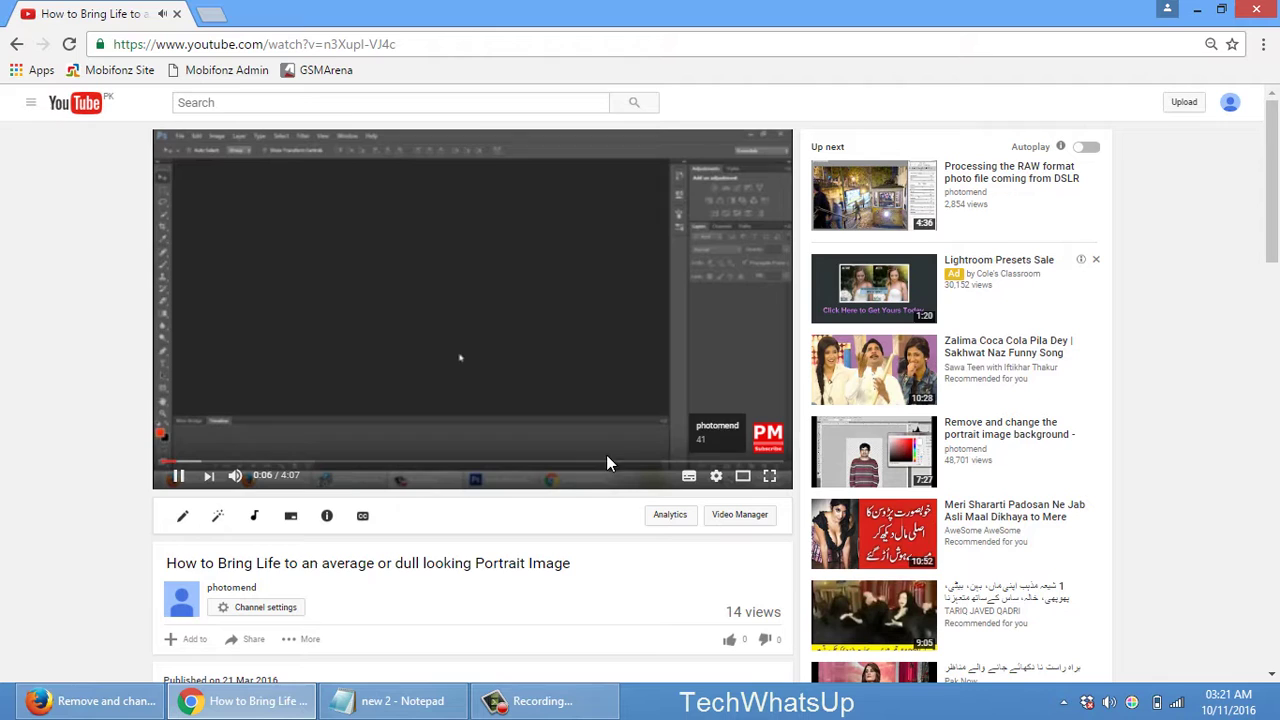
pyautogui.click(235, 476)
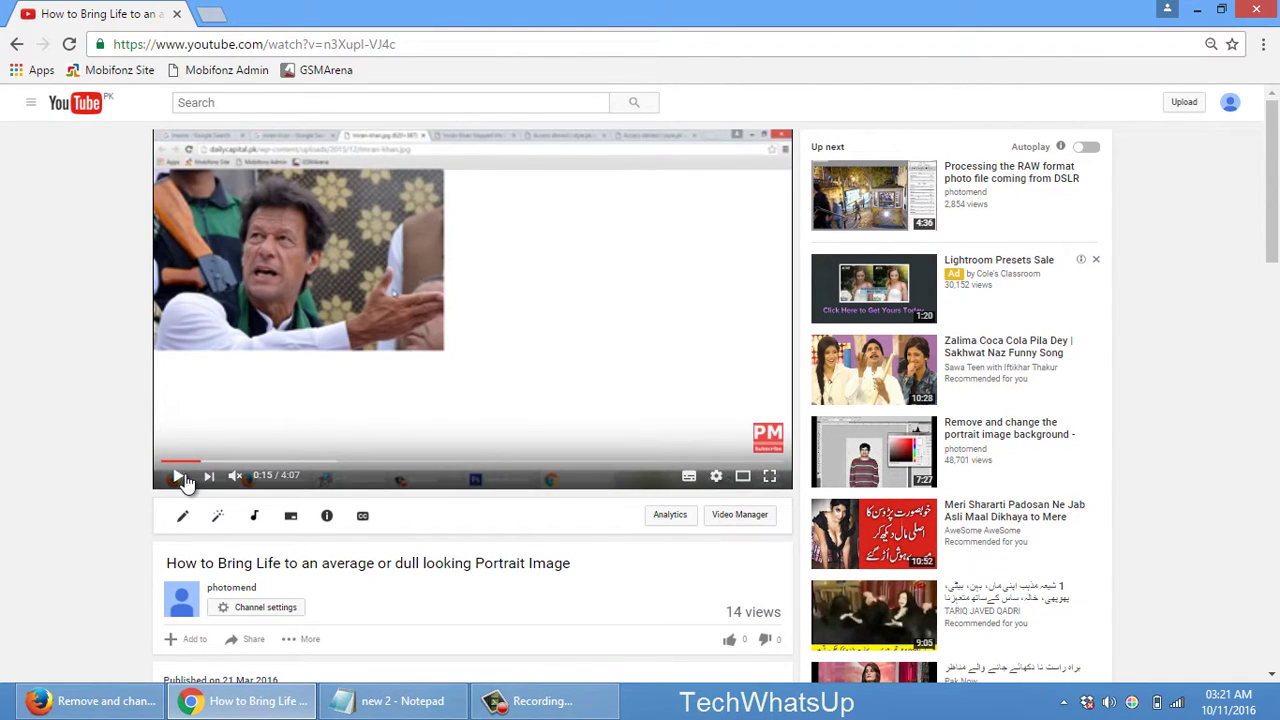
# - Check the Chrome video, then reload the portrait background tutorial page in Firefox
pyautogui.click(105, 703)
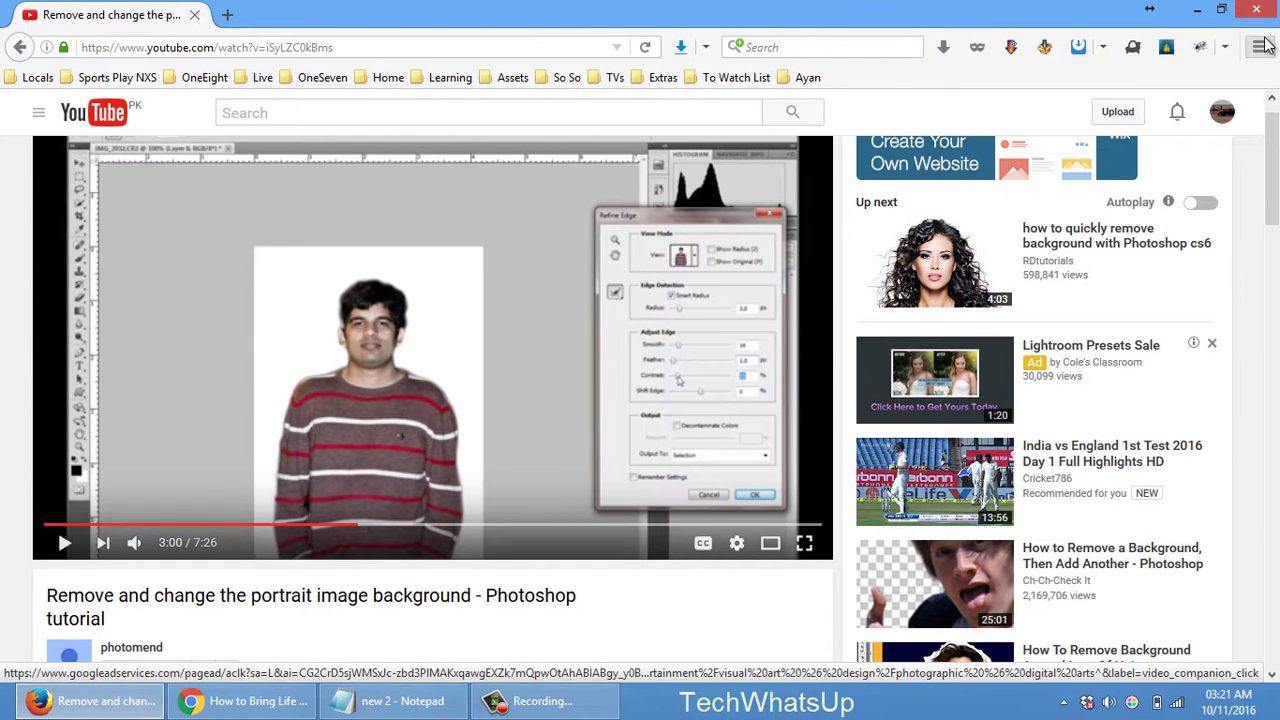
pyautogui.click(242, 701)
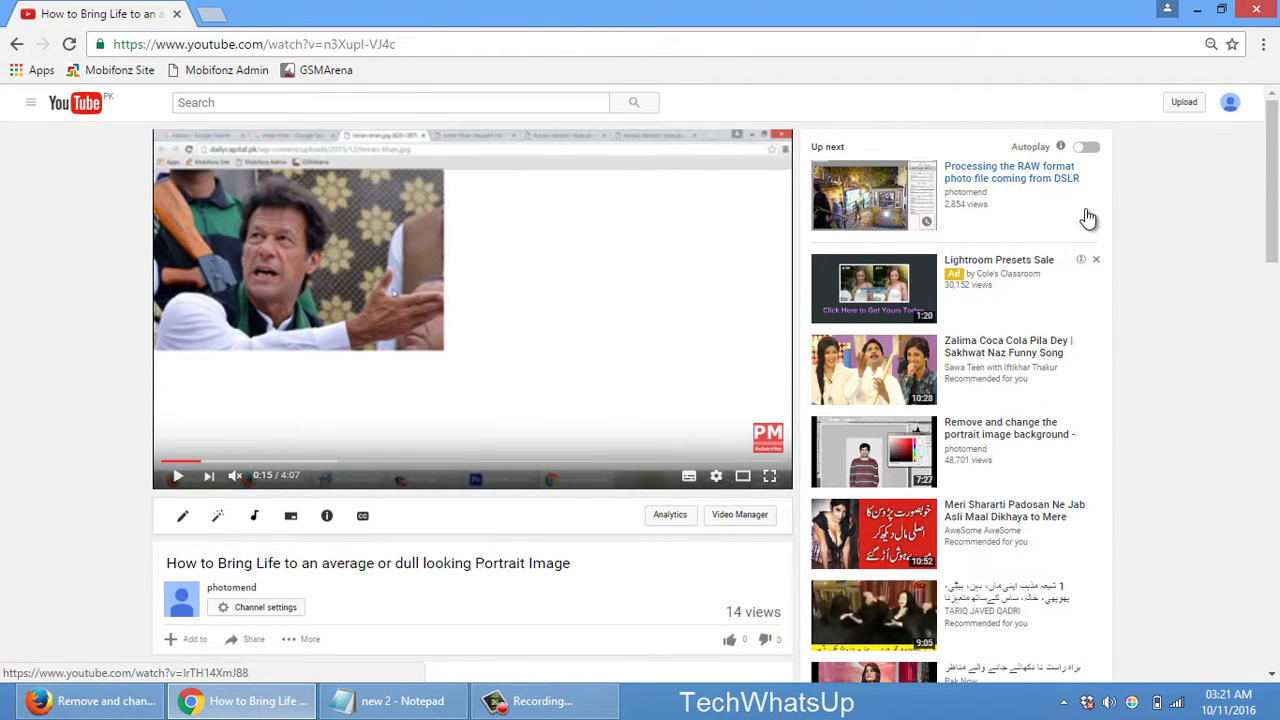
pyautogui.moveTo(766, 452)
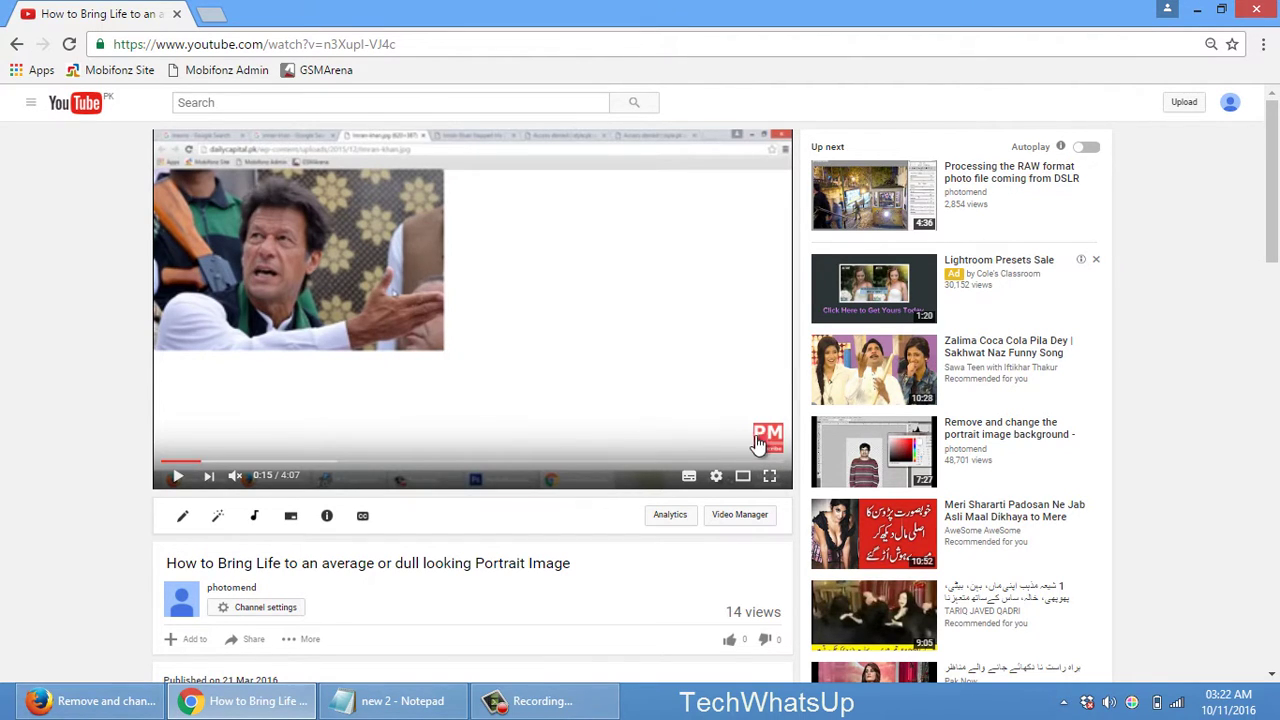
pyautogui.click(130, 702)
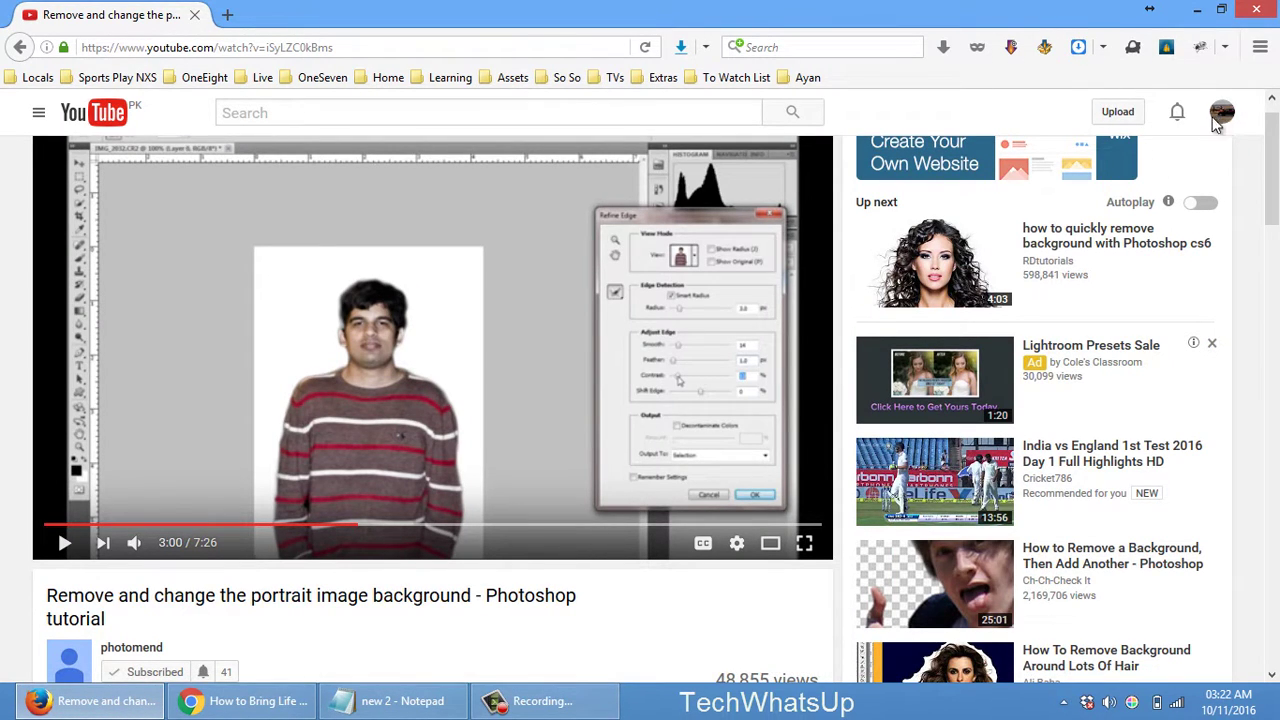
pyautogui.click(279, 51)
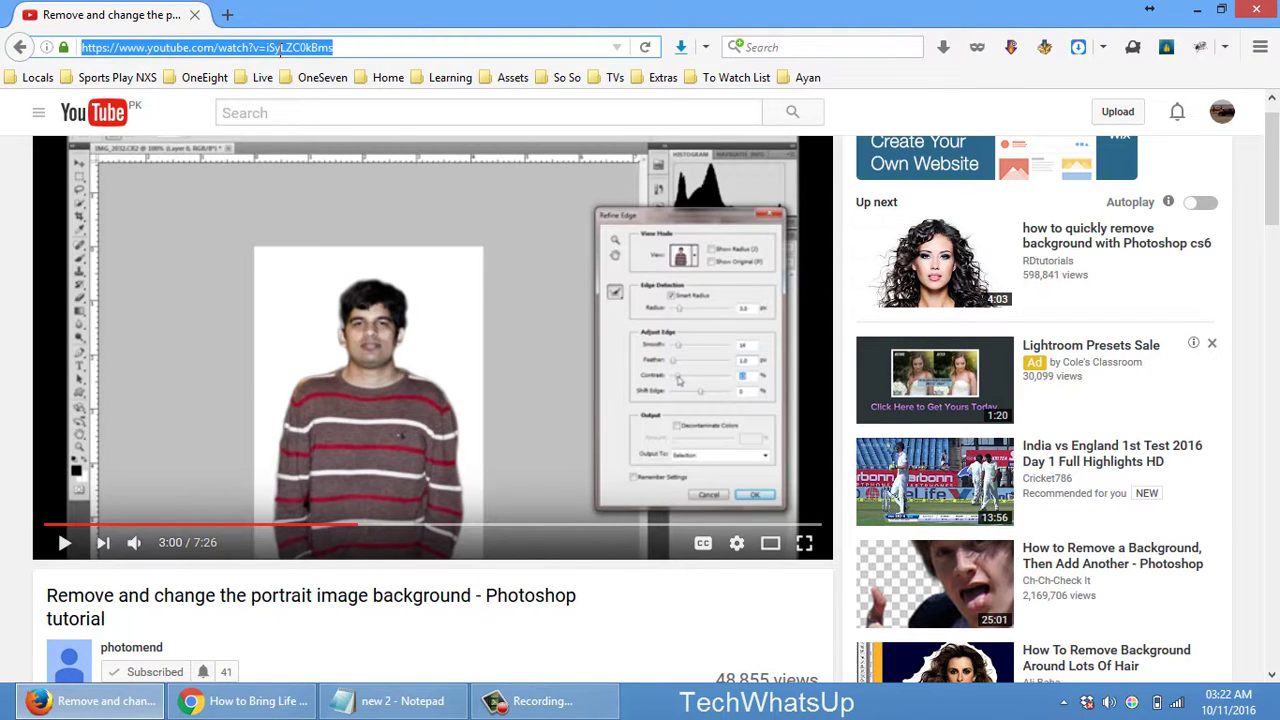
pyautogui.press('Return')
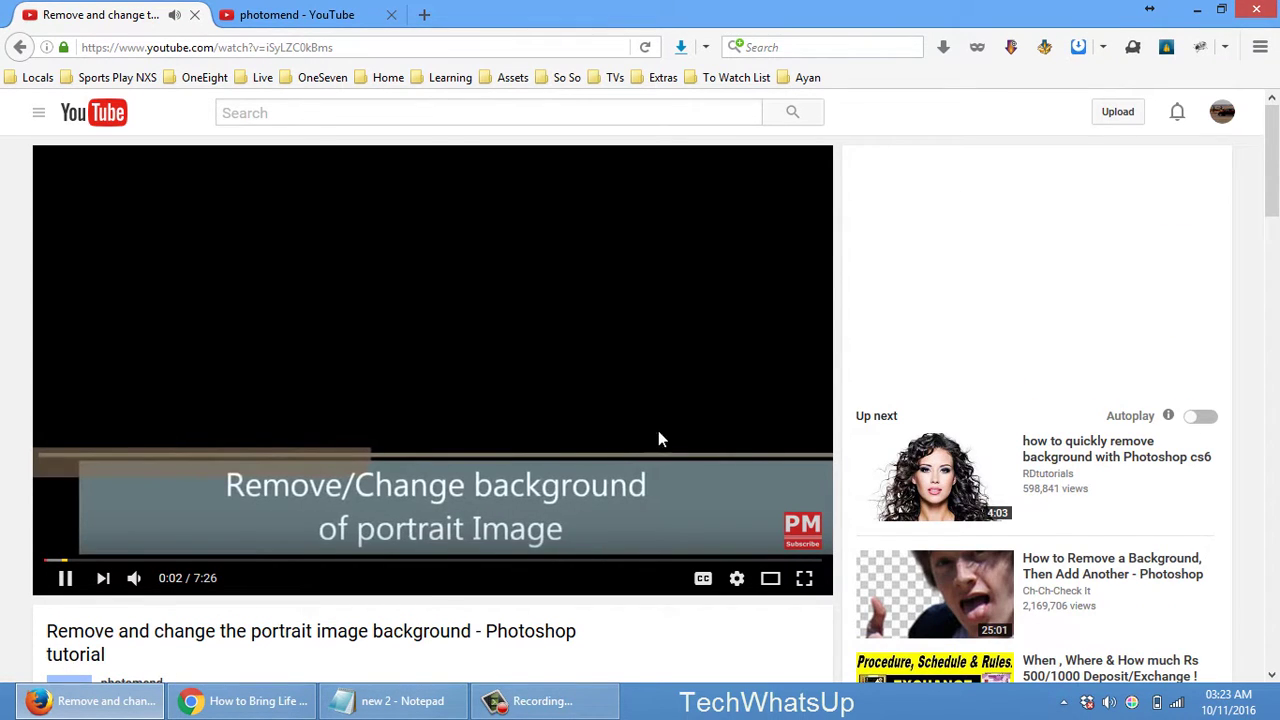
# - Subscribe using the Subscribe button on the PM watermark's card, showing 41 subscribers
pyautogui.moveTo(805, 534)
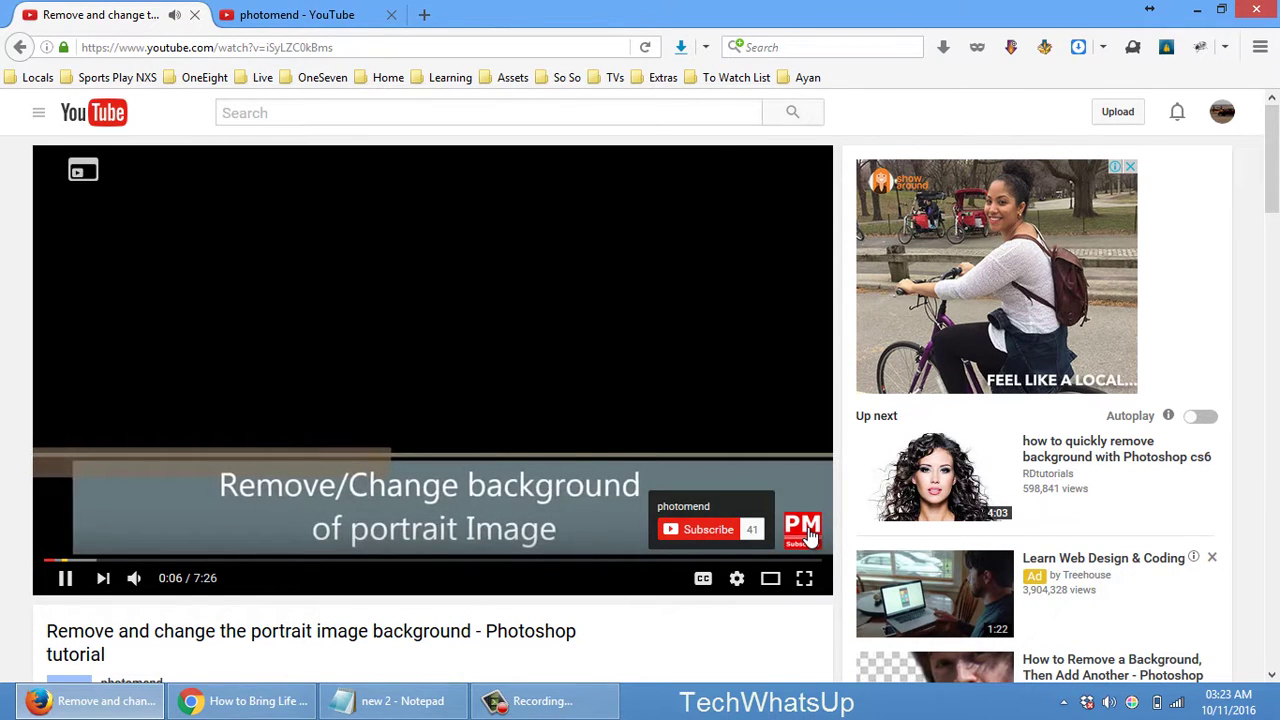
pyautogui.click(722, 532)
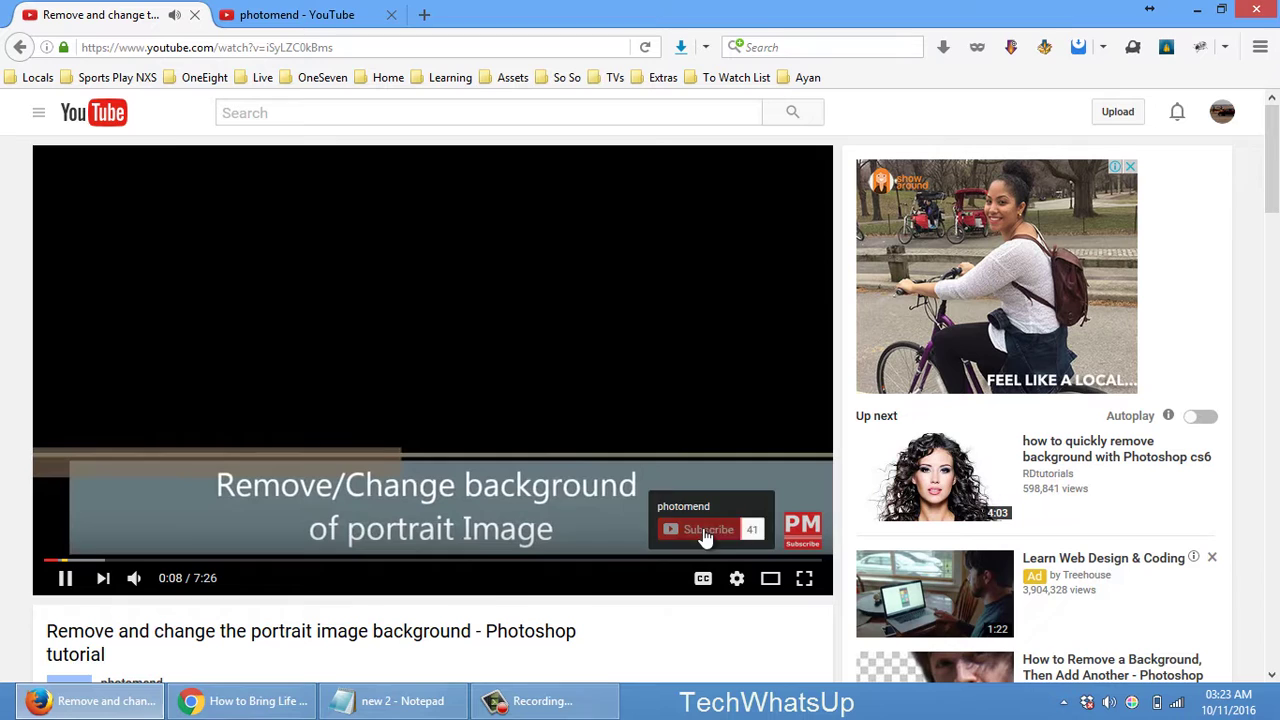